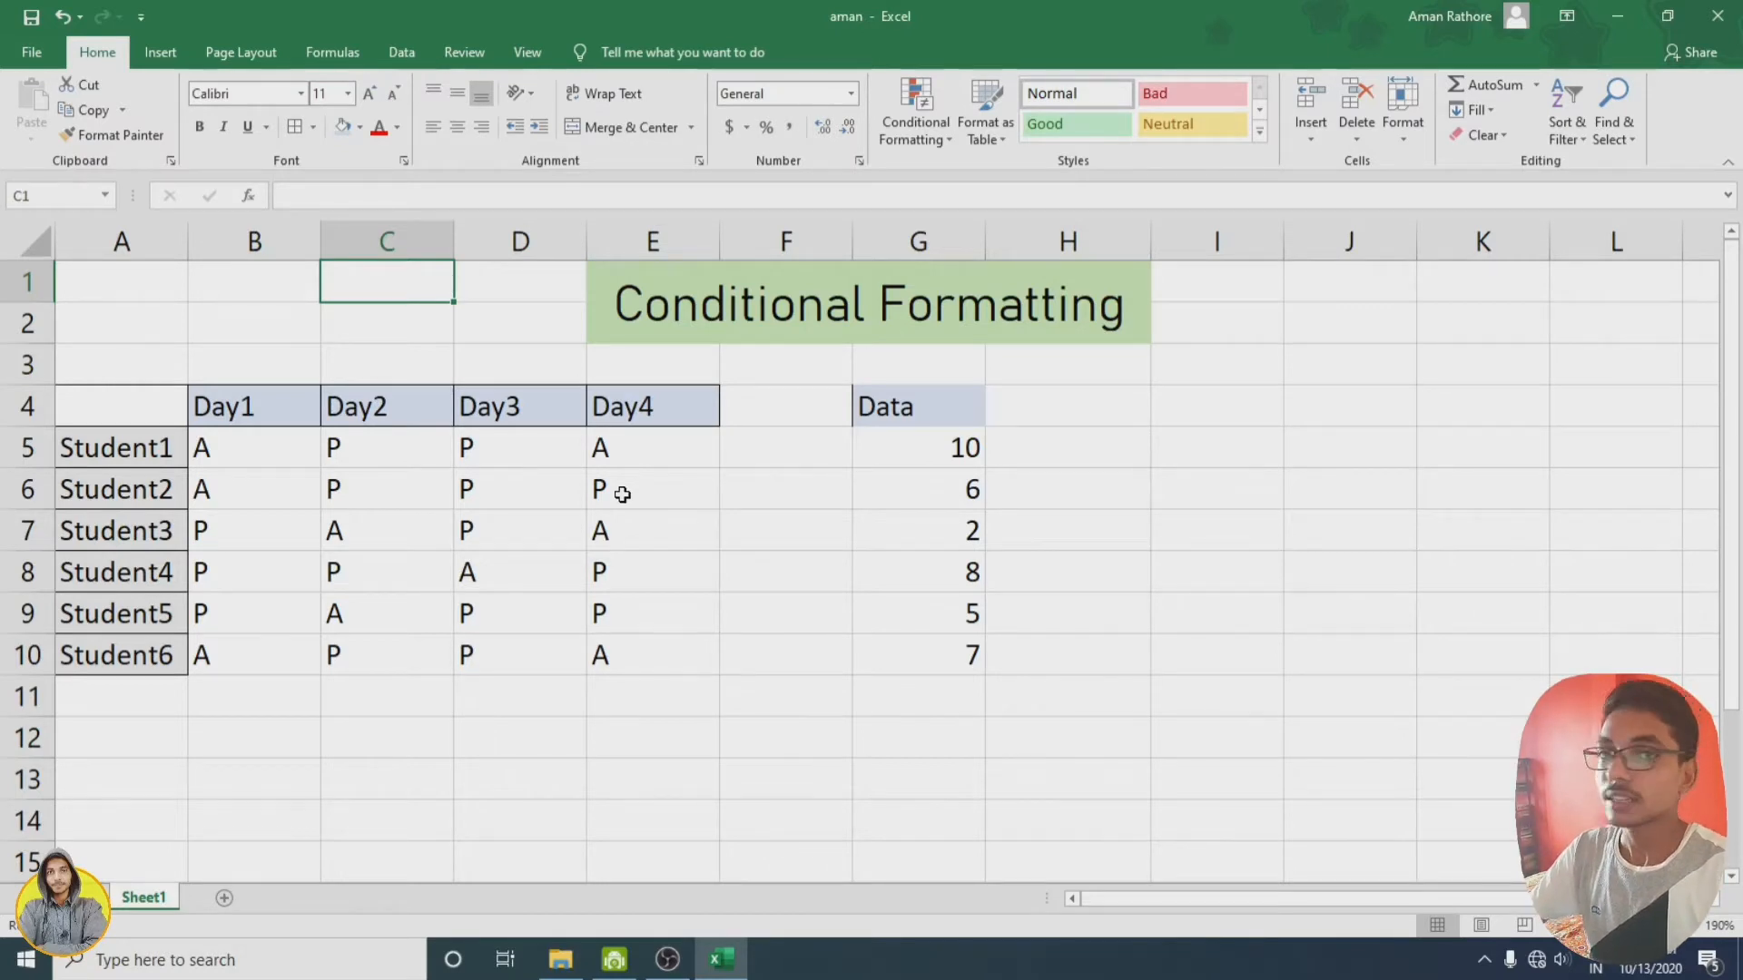
drag(105, 405, 634, 692)
click(518, 776)
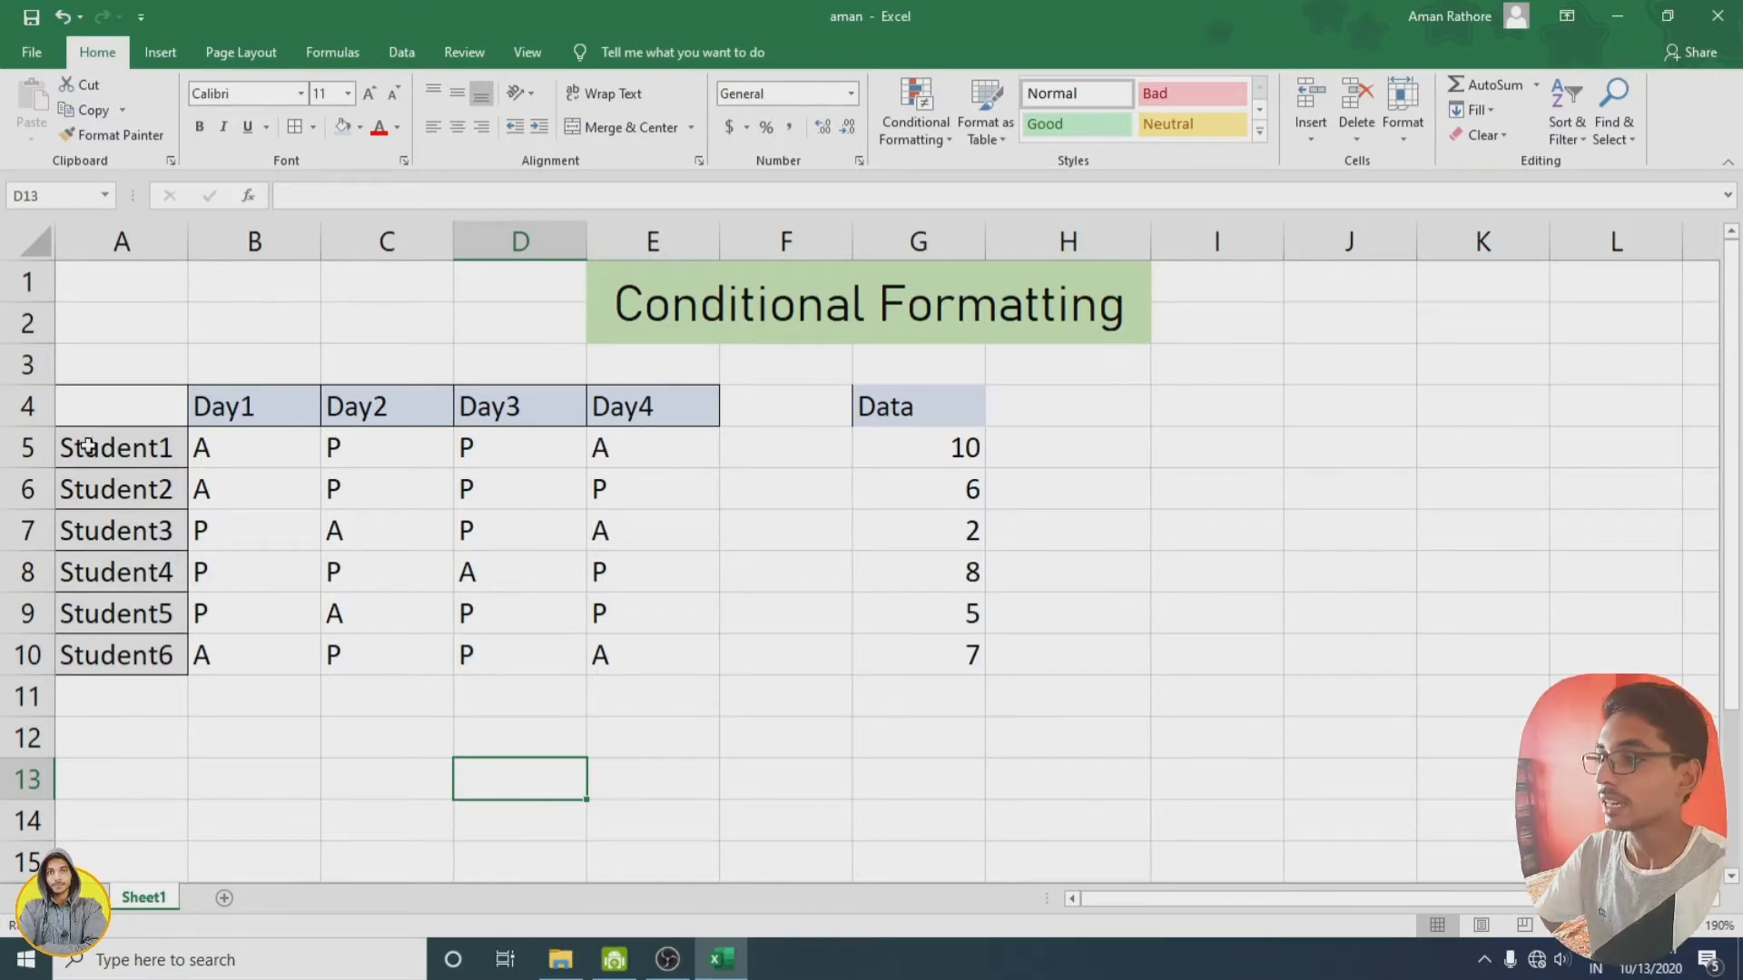
Step: Create an Equal To highlight rule on attendance cells B5:E10 that matches the value A
drag(218, 450, 635, 668)
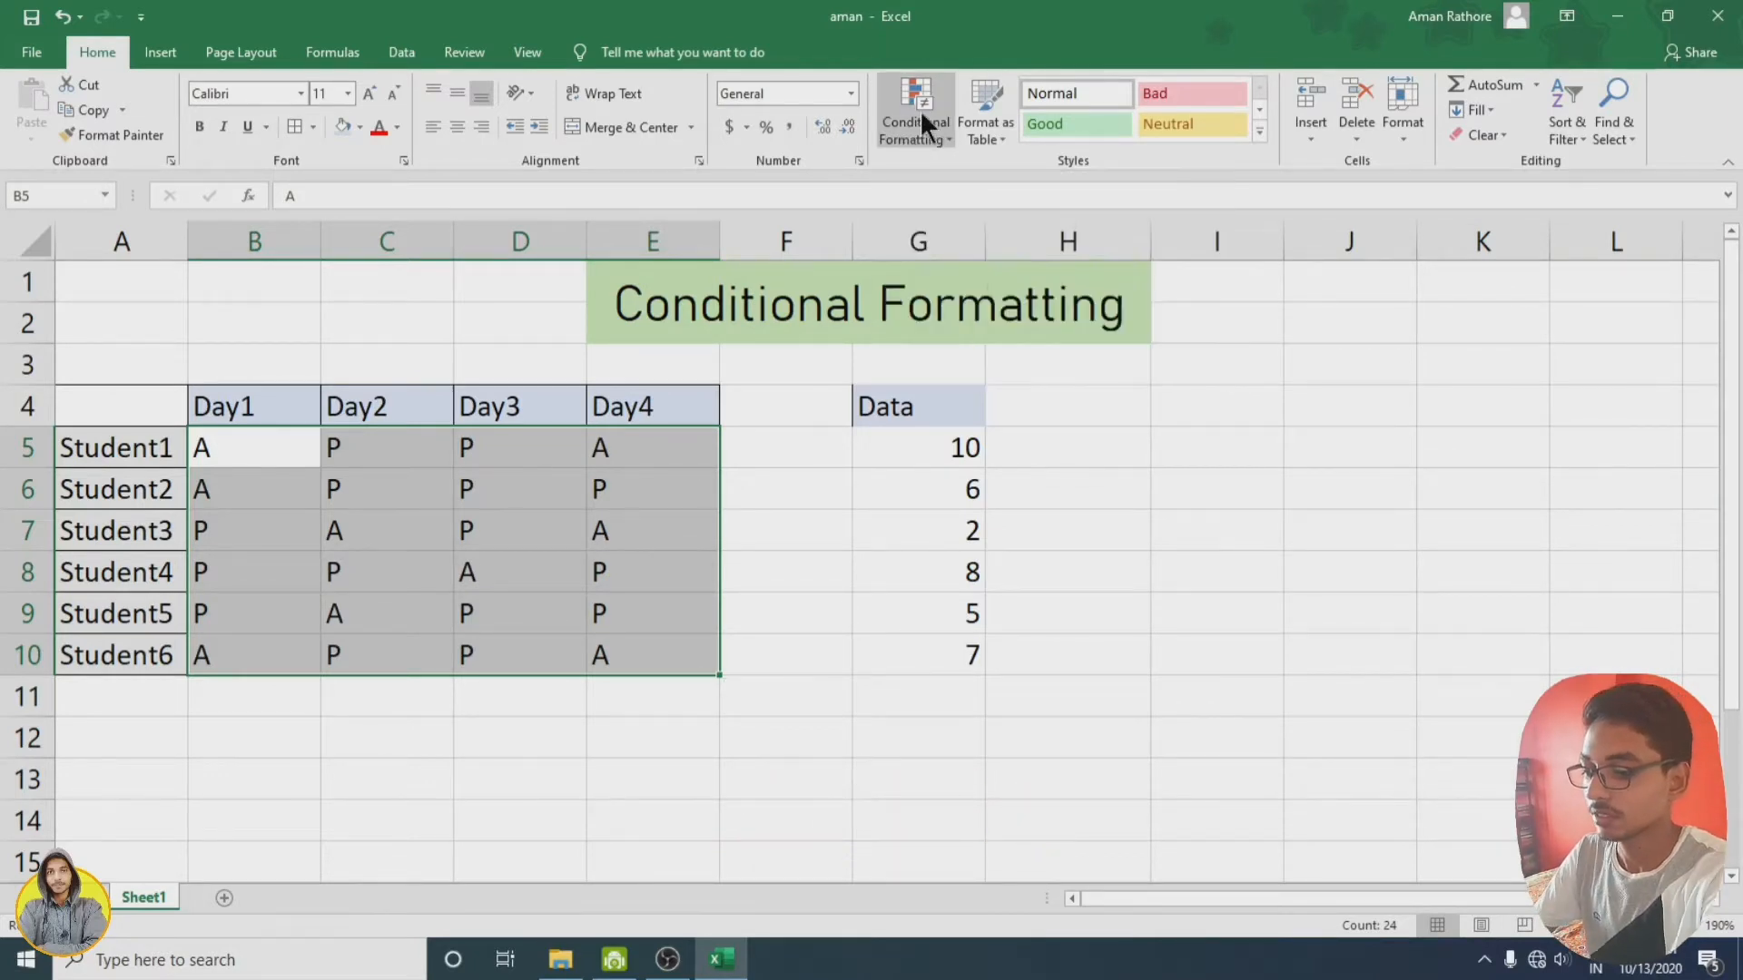
key(super+plus)
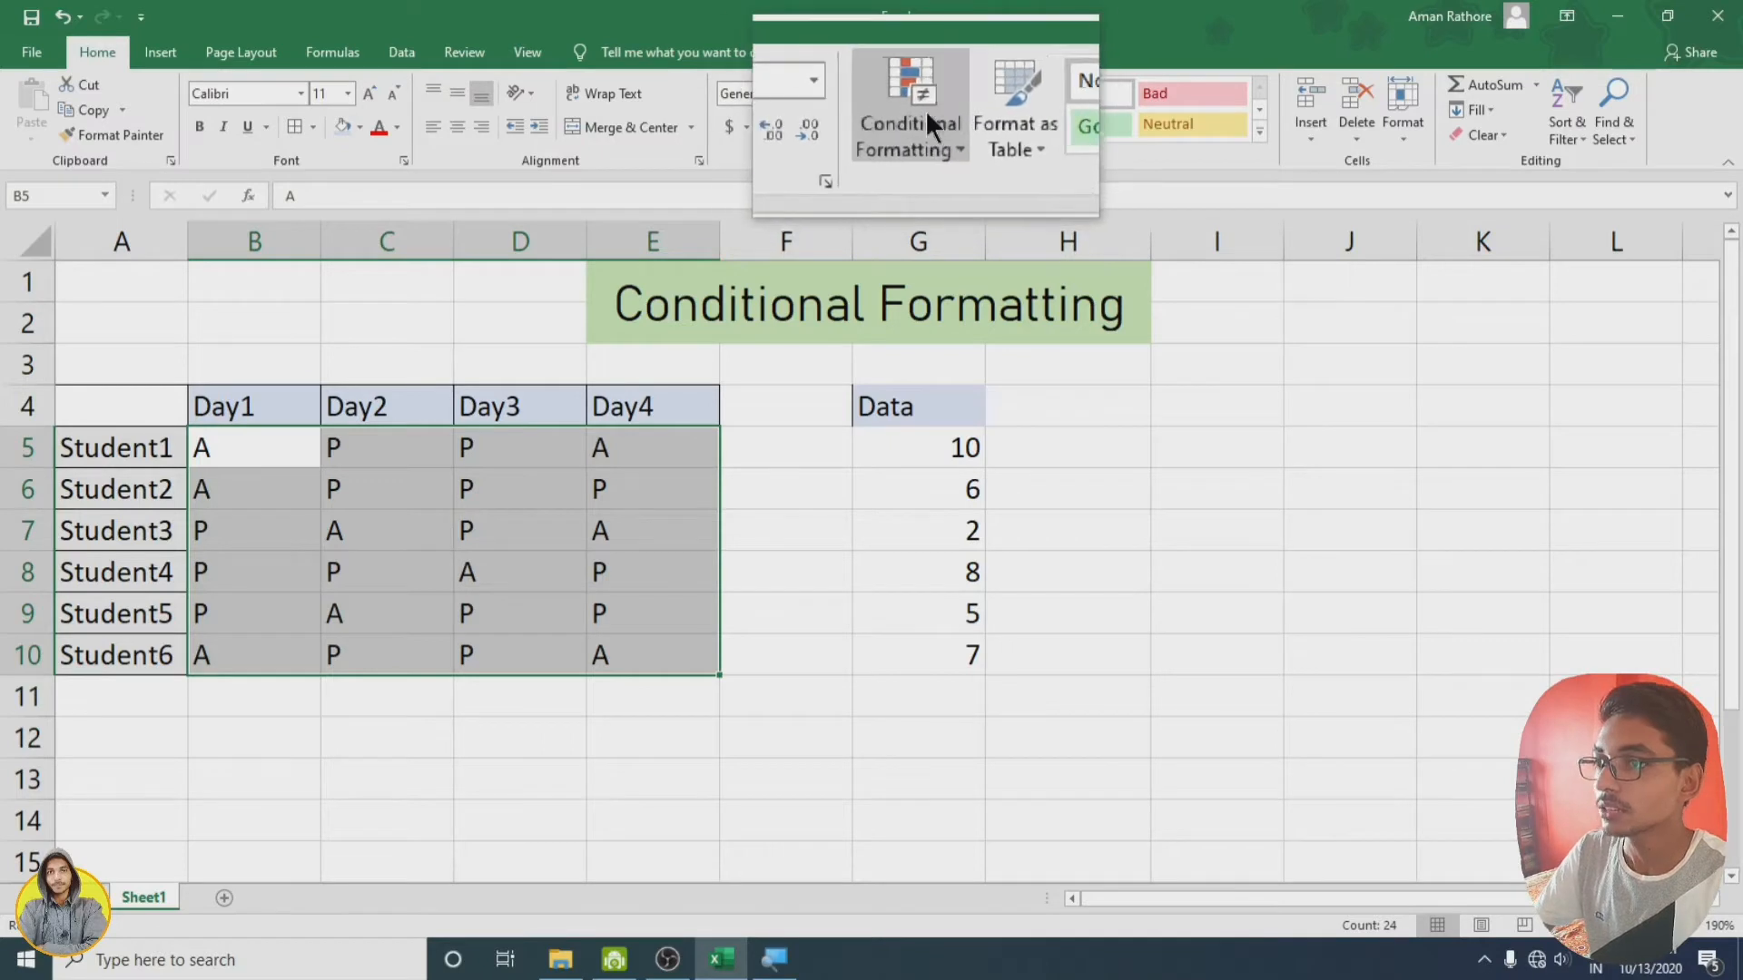
key(super+Escape)
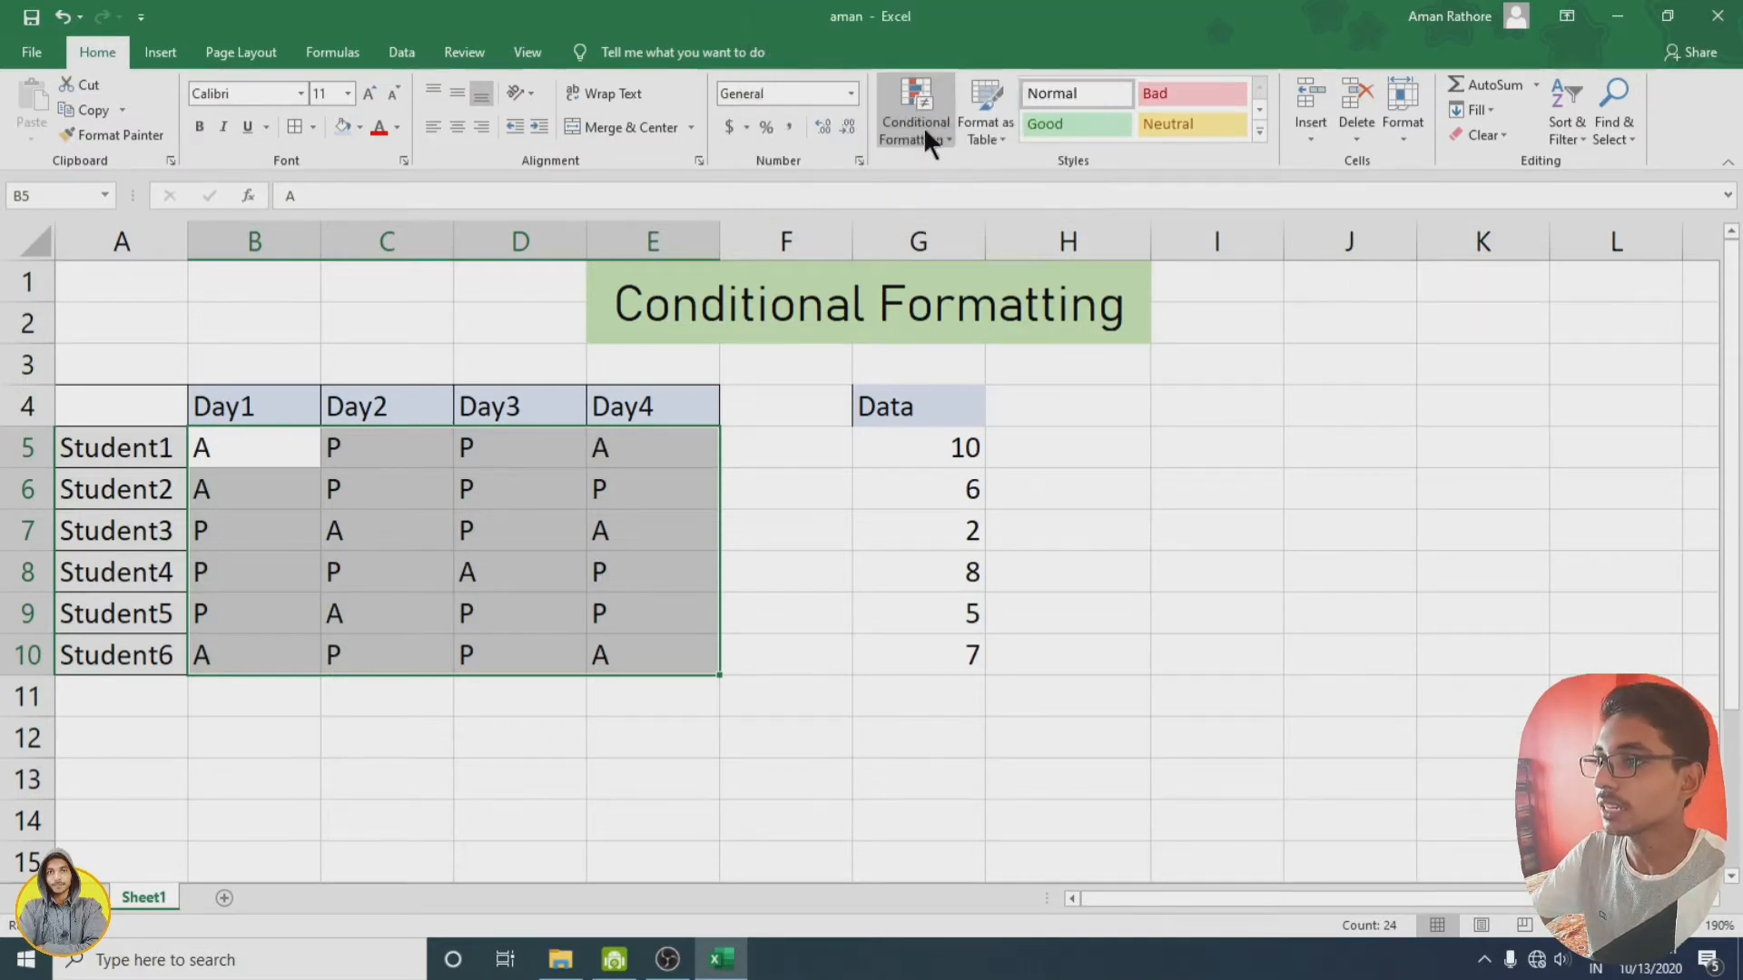
click(924, 127)
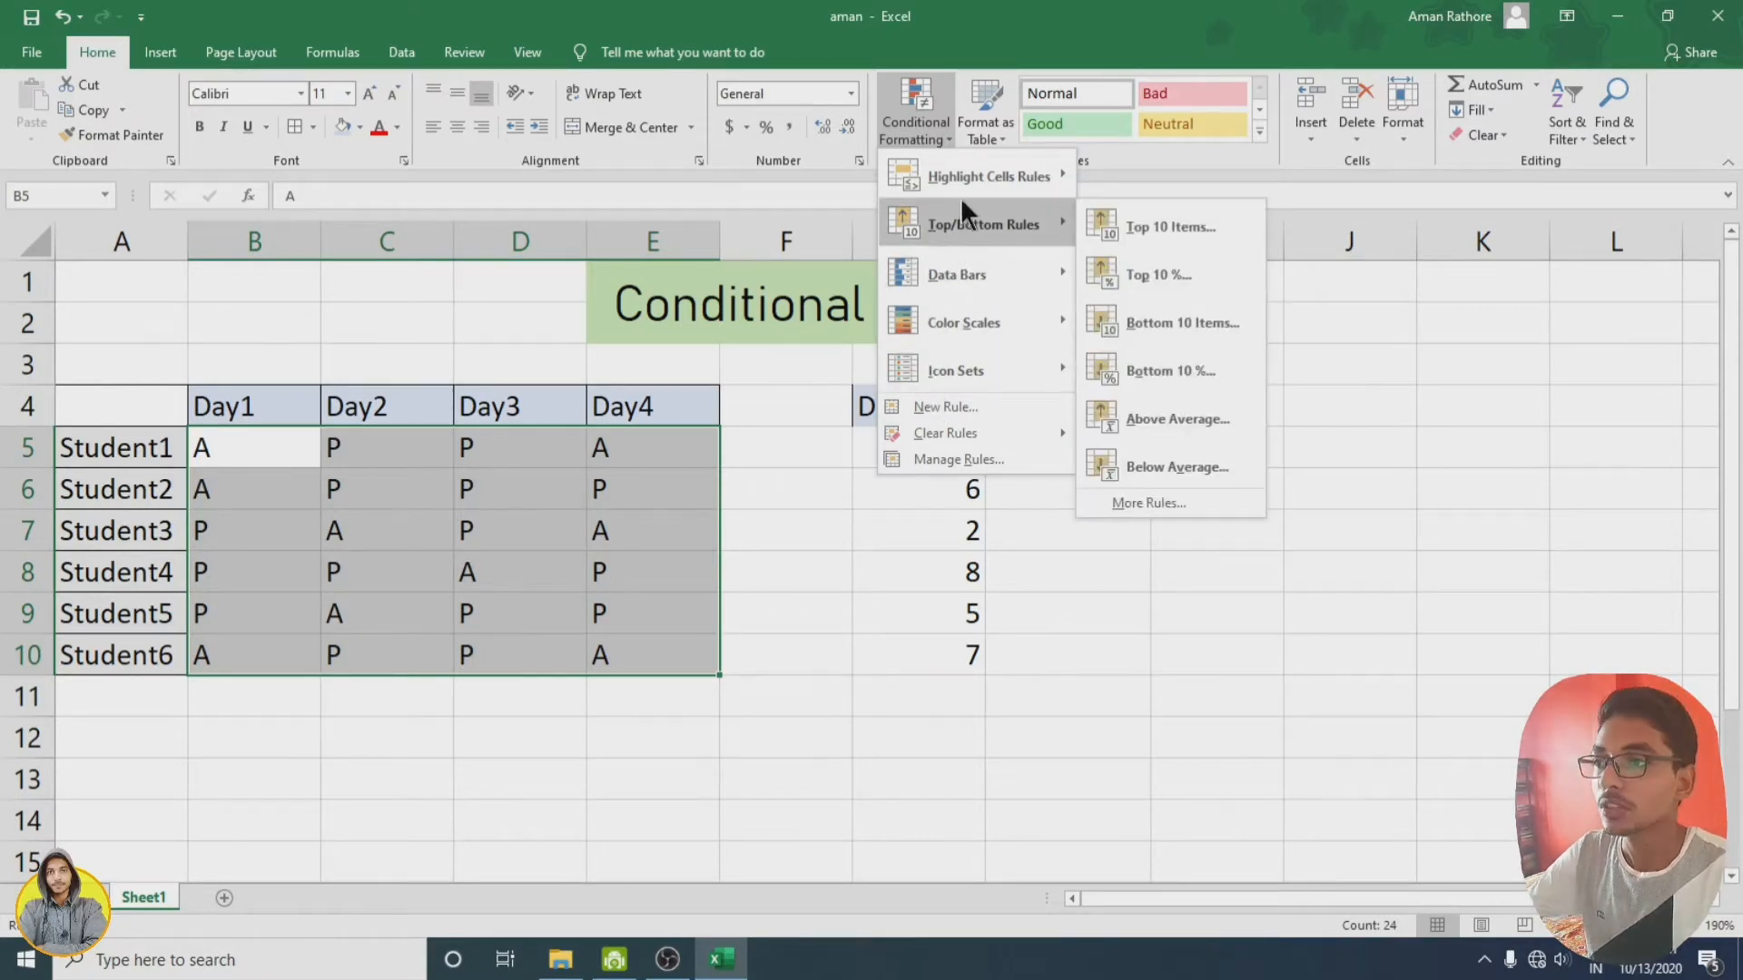
mouse_move(962, 182)
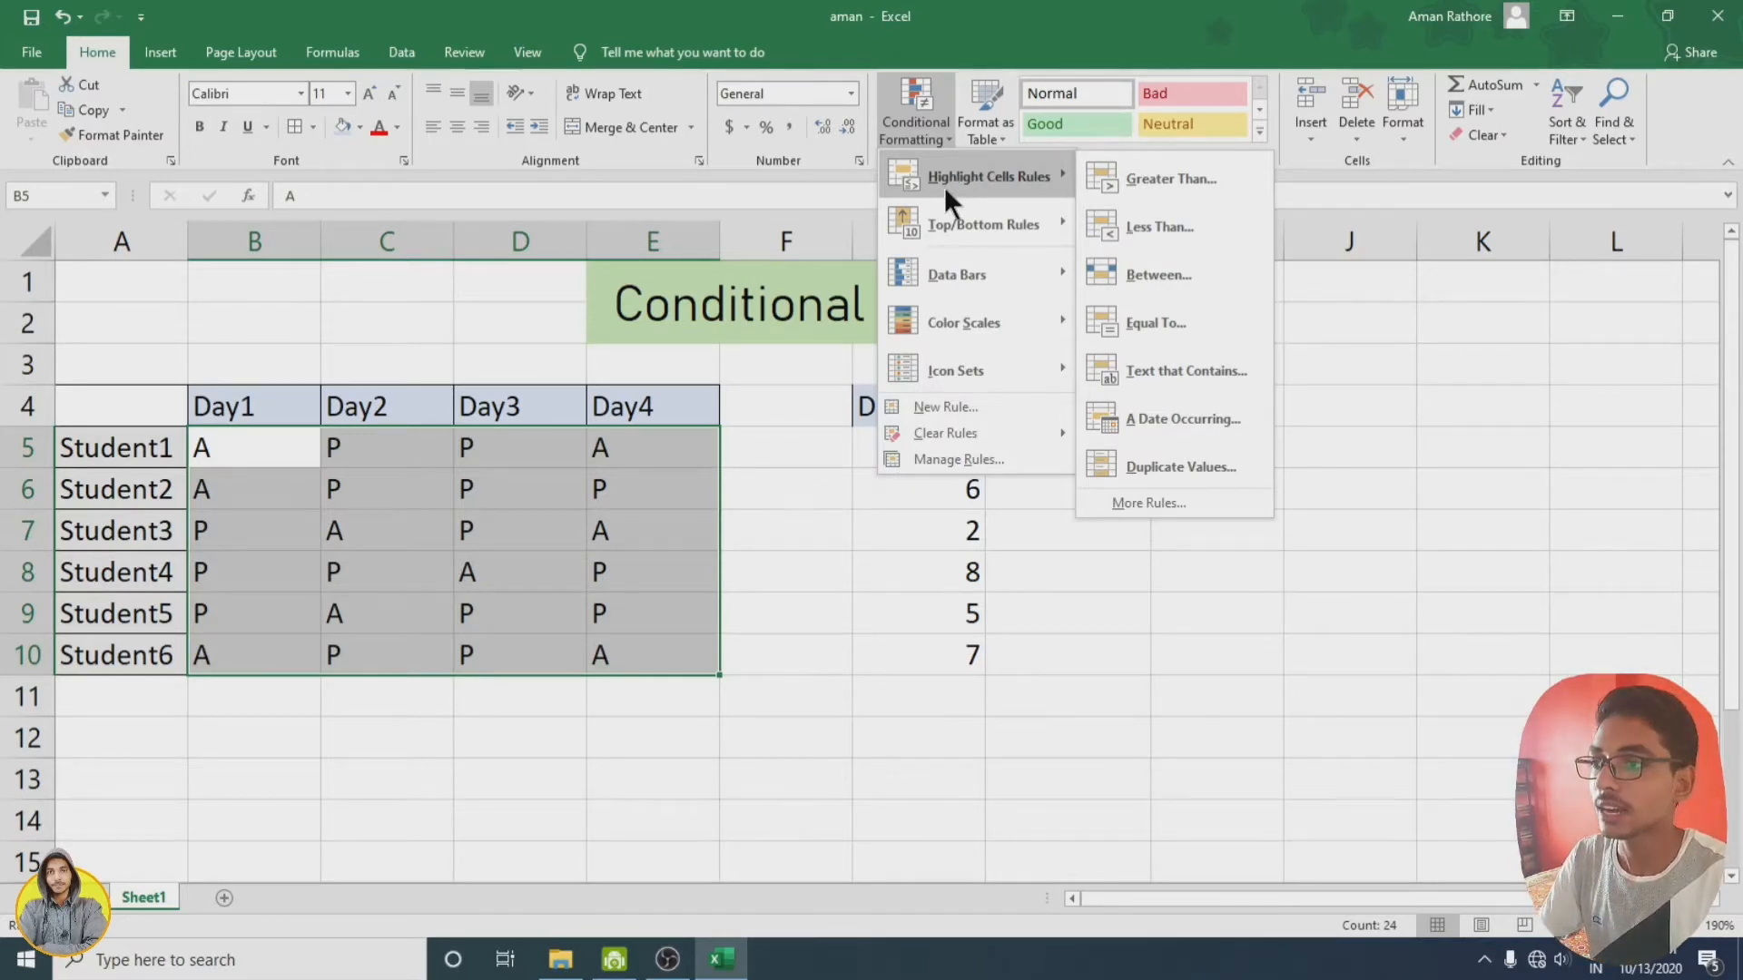
click(1143, 322)
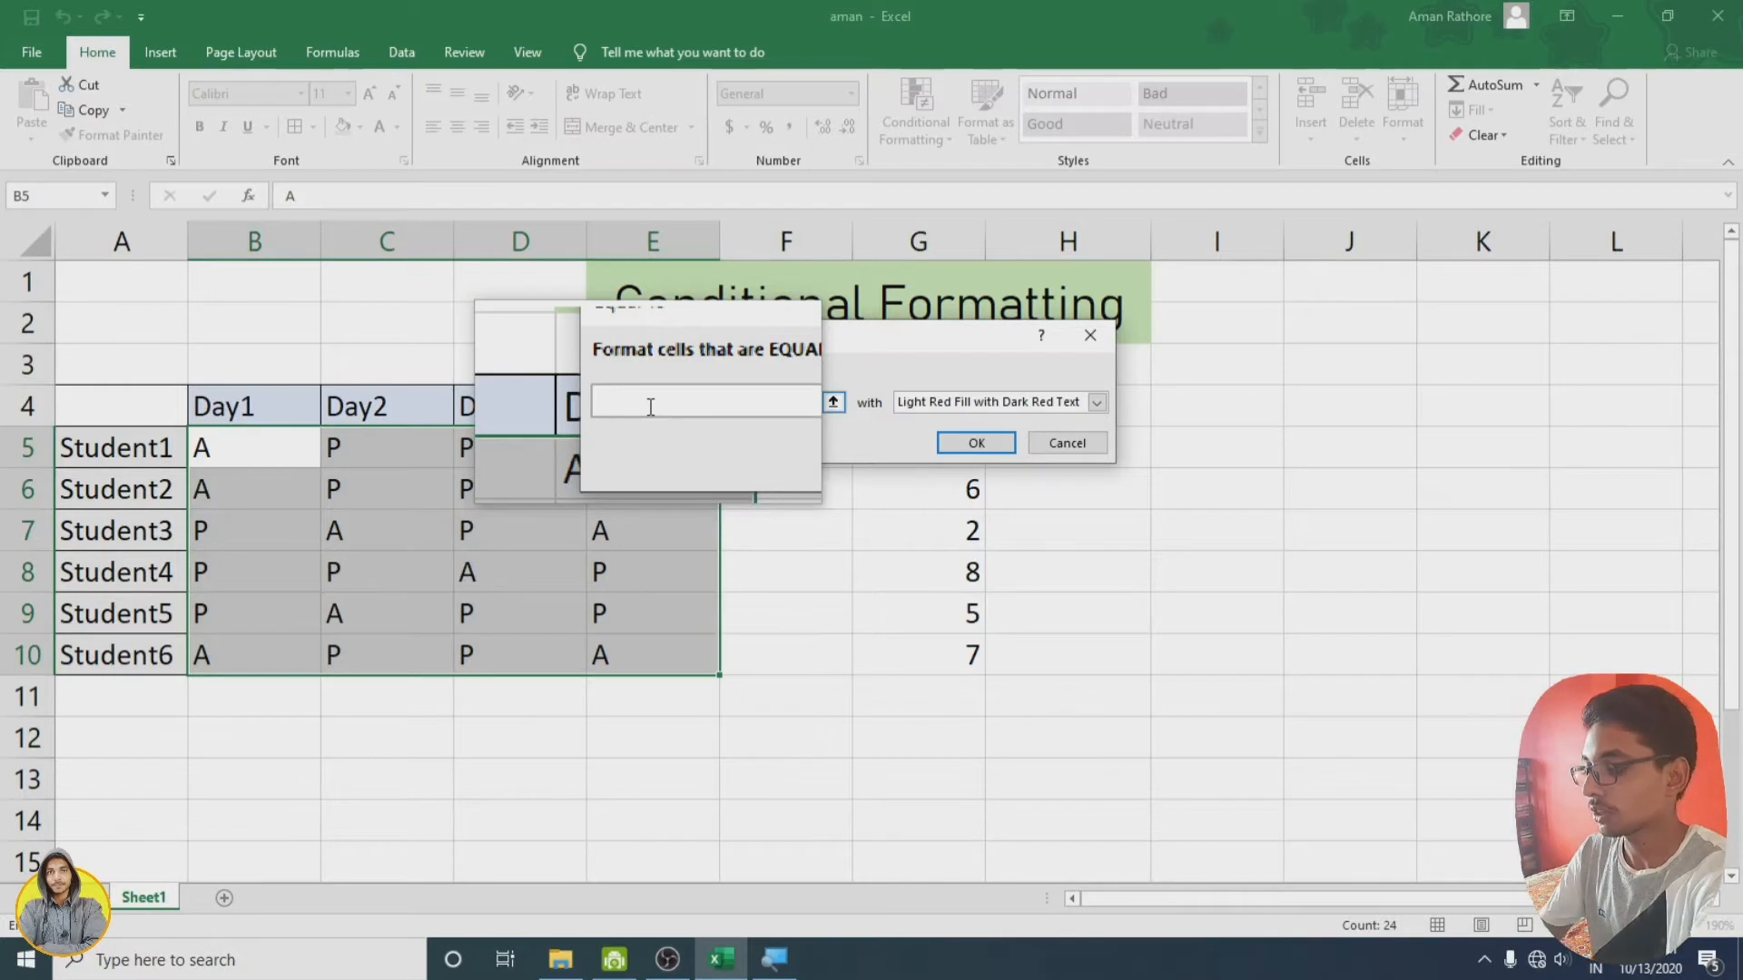
text(A)
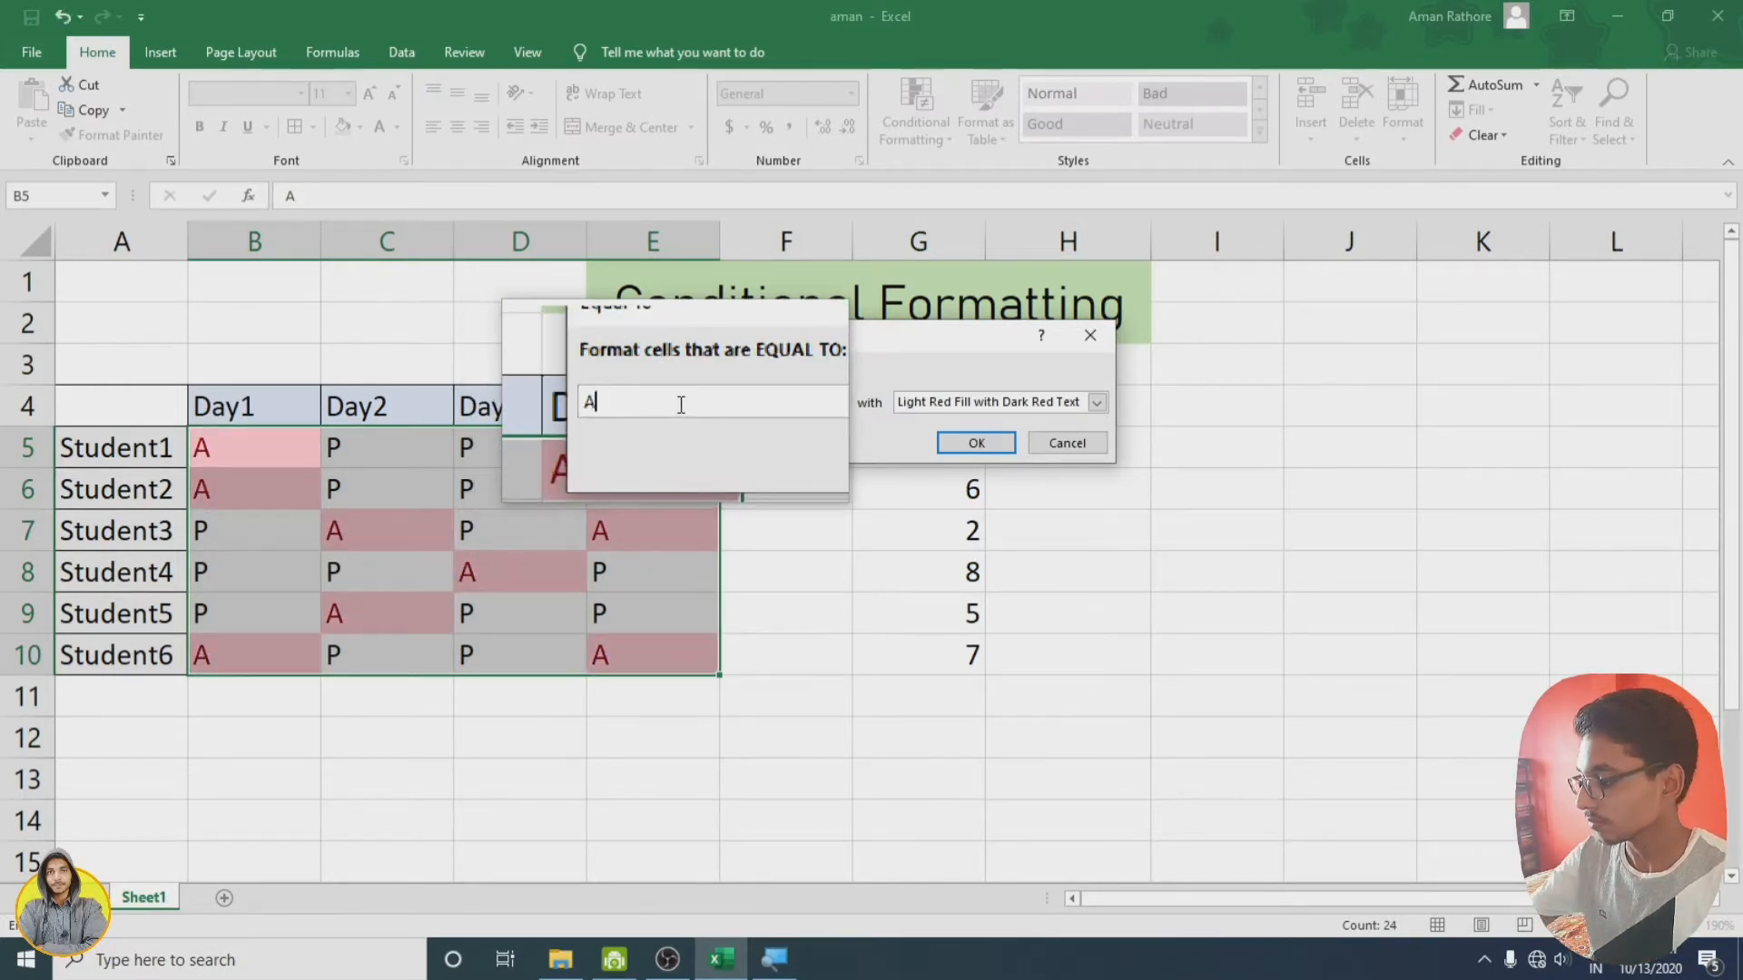
key(super+Escape)
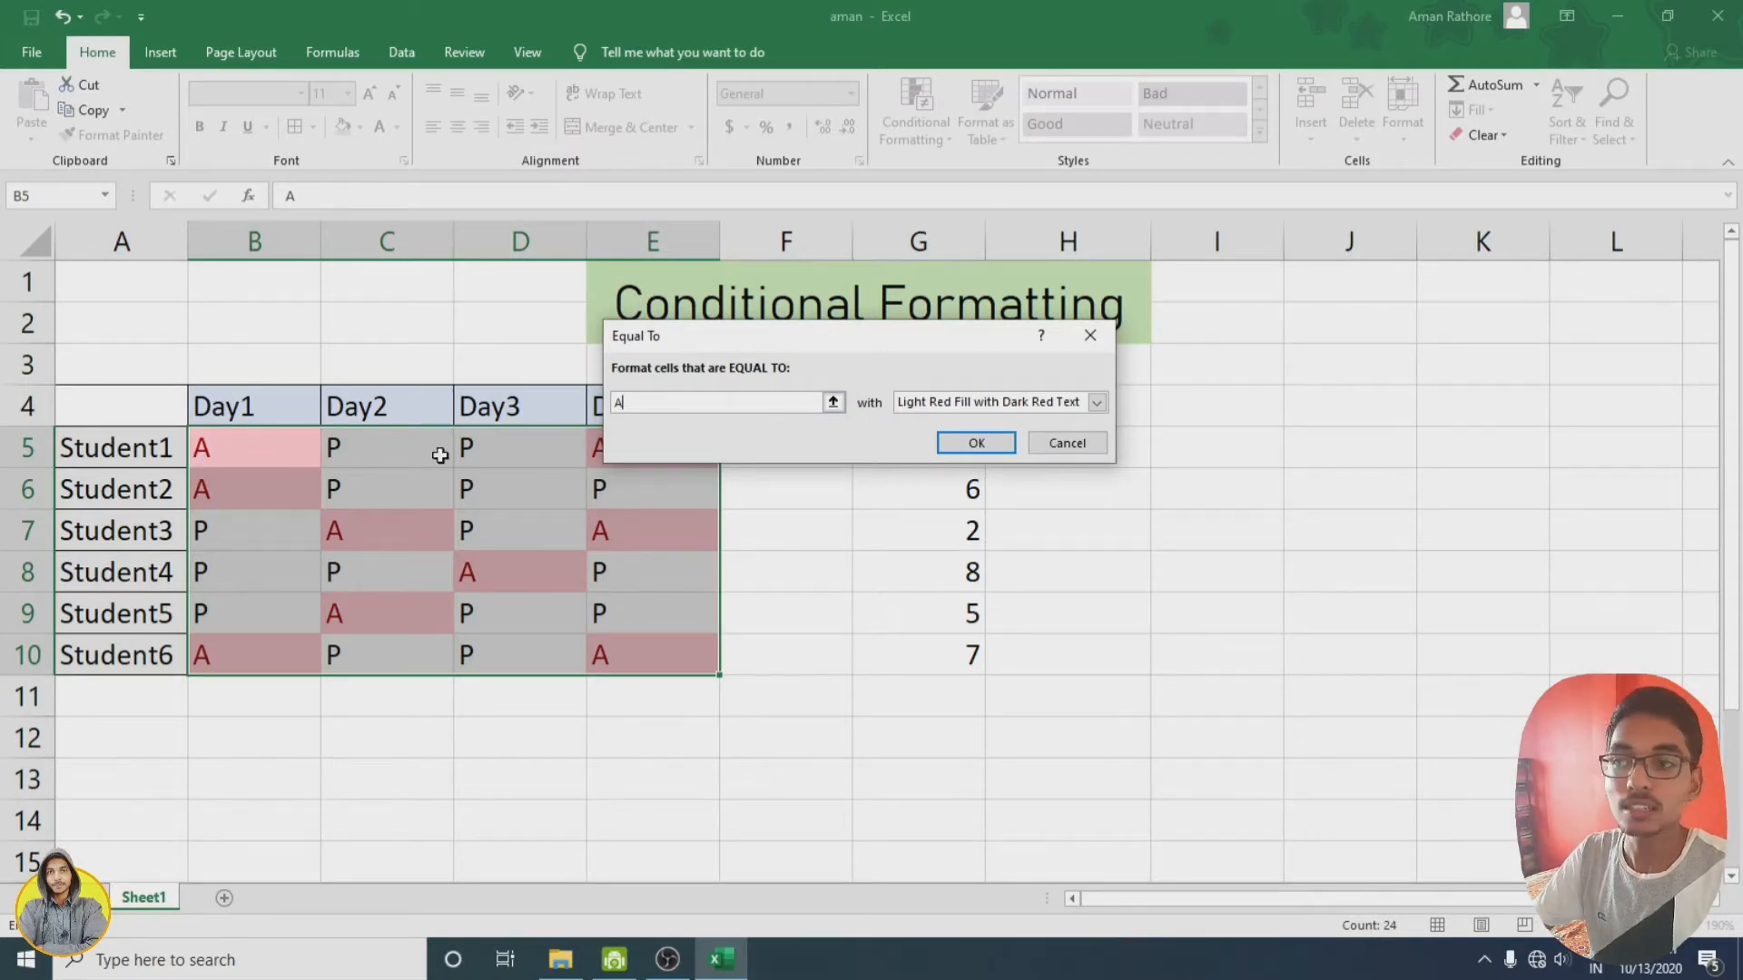
Step: Set the rule's format to Green Fill with Dark Green Text and apply it to the attendance cells
click(1094, 403)
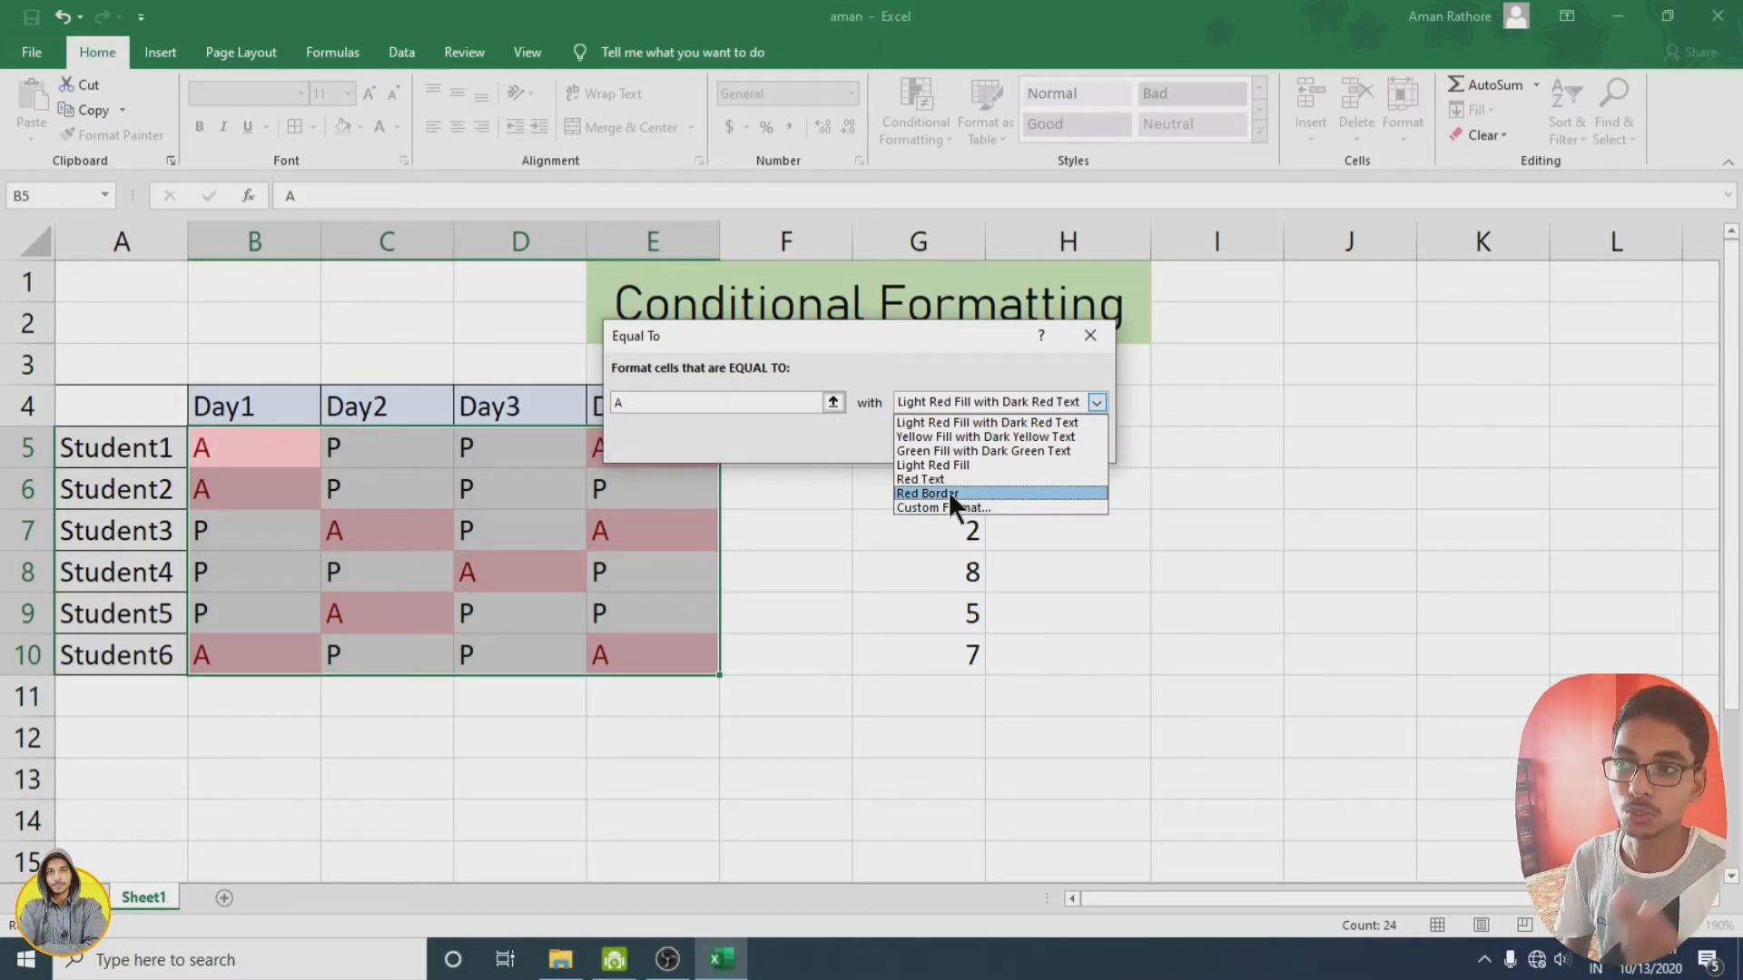
click(917, 451)
click(971, 443)
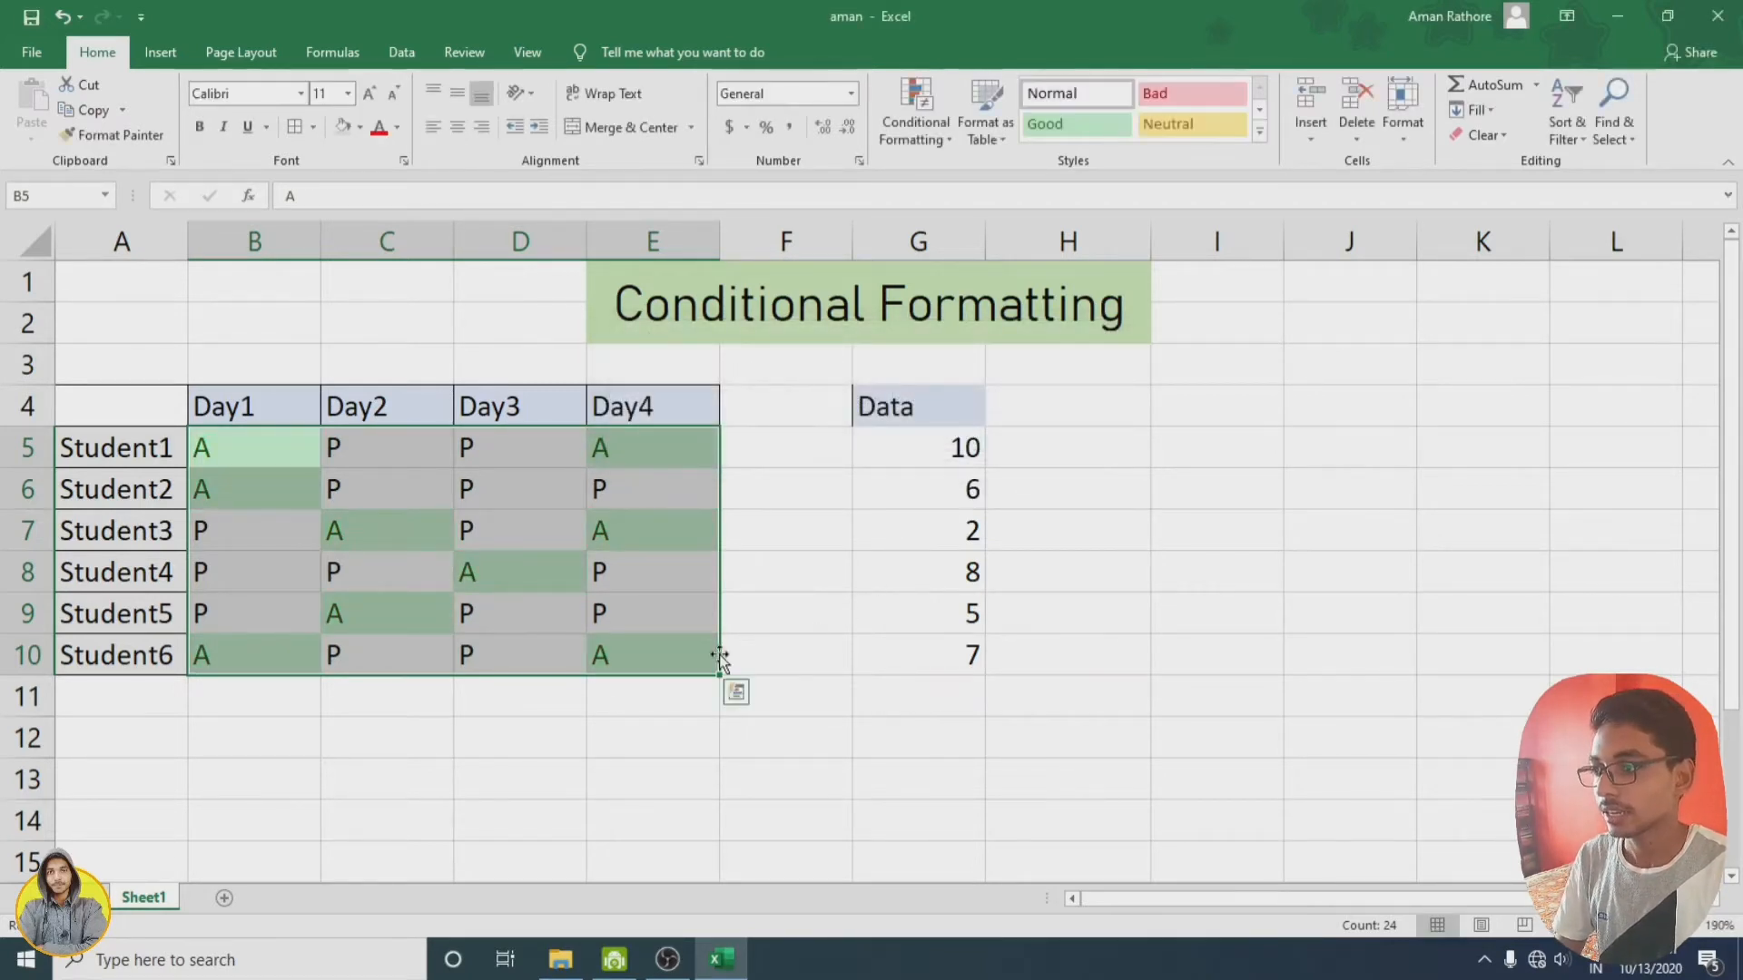
click(677, 599)
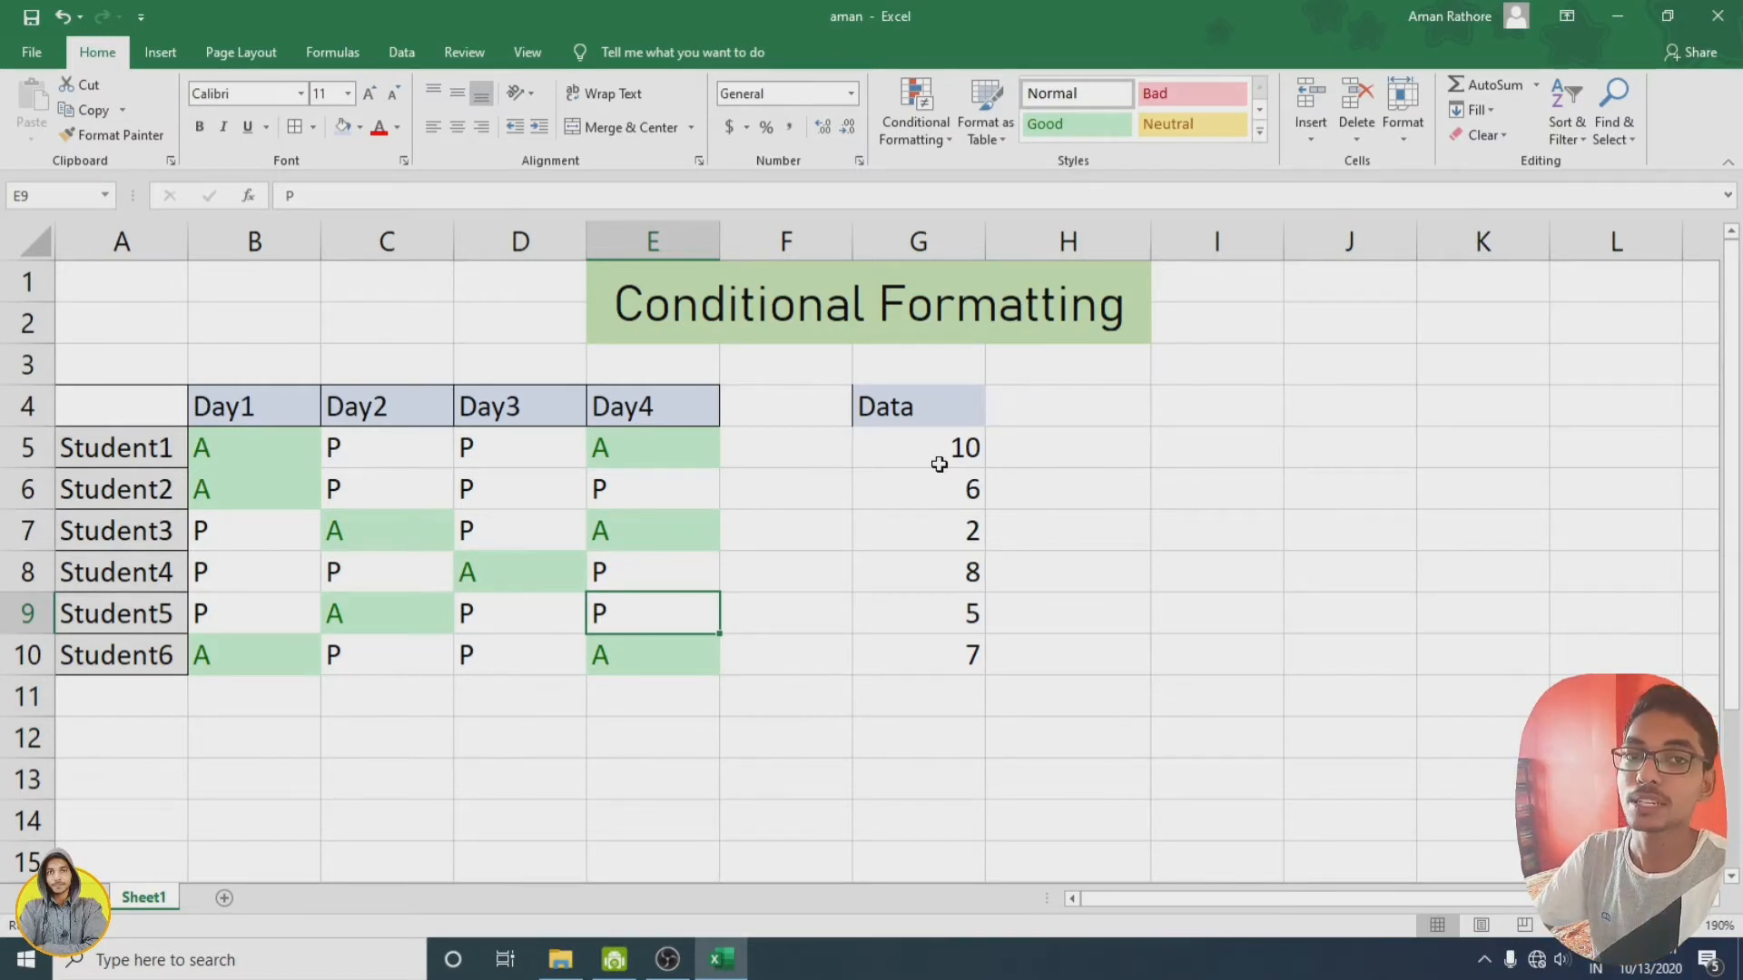
Step: Apply light blue gradient-fill data bars to the Data column values in G5:G10
drag(962, 451, 957, 641)
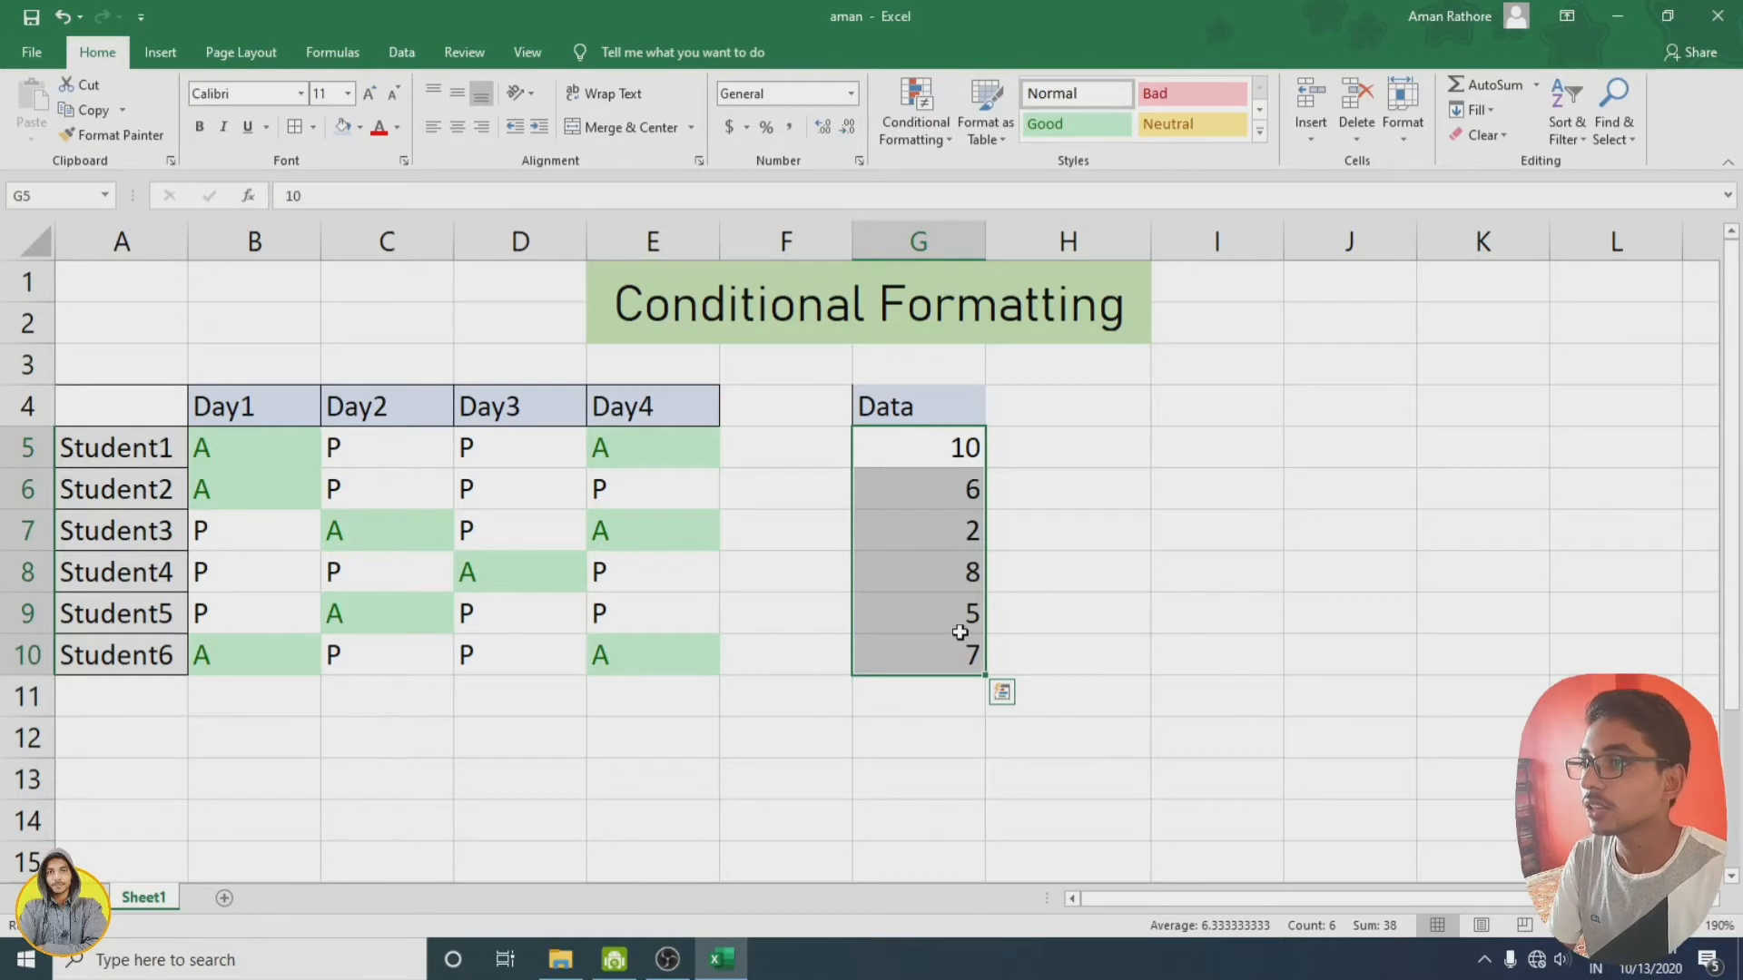
click(921, 130)
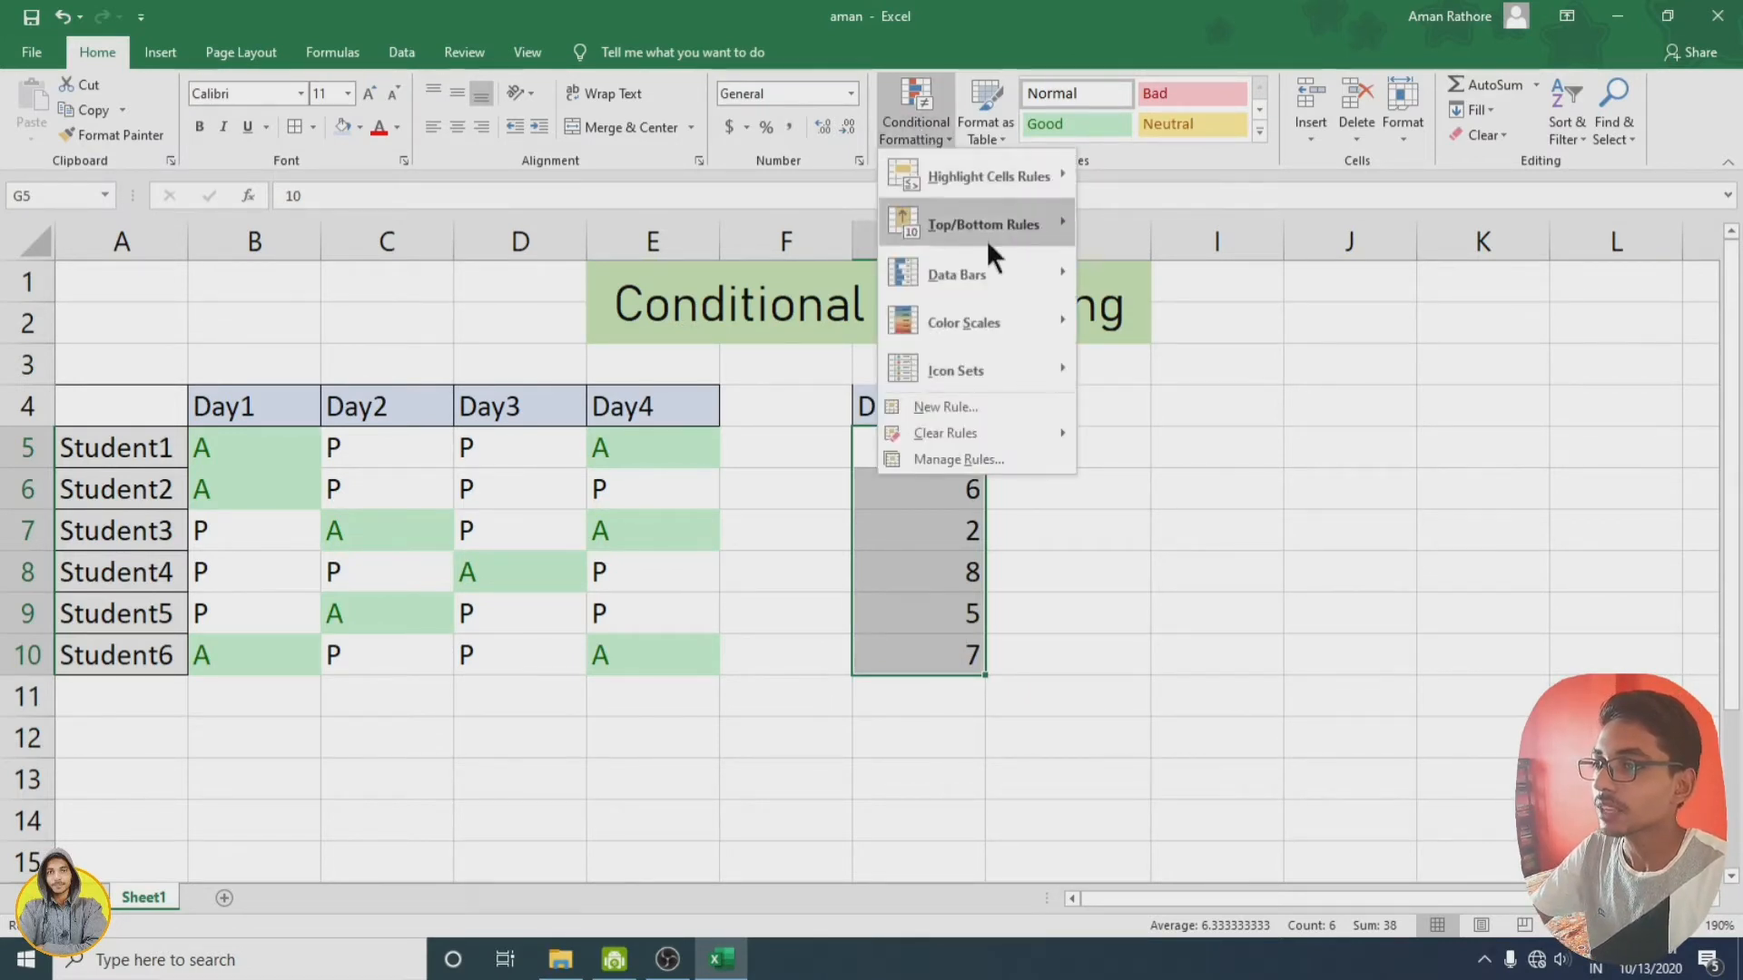
mouse_move(1000, 270)
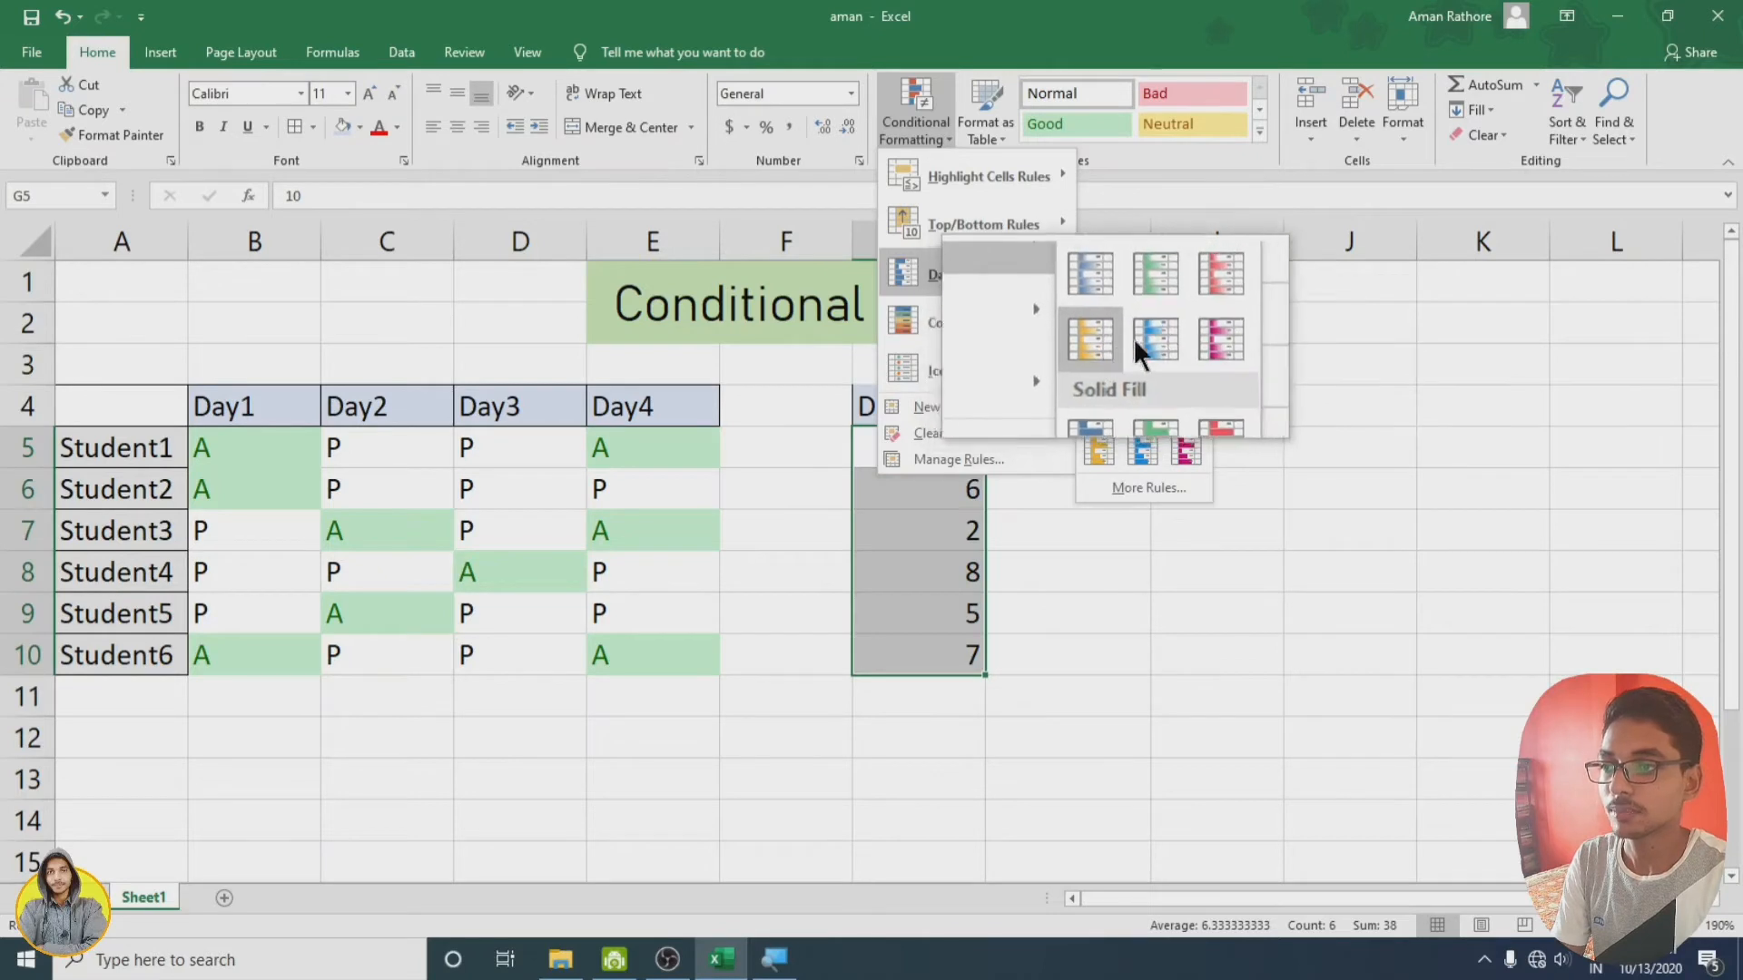
click(1137, 338)
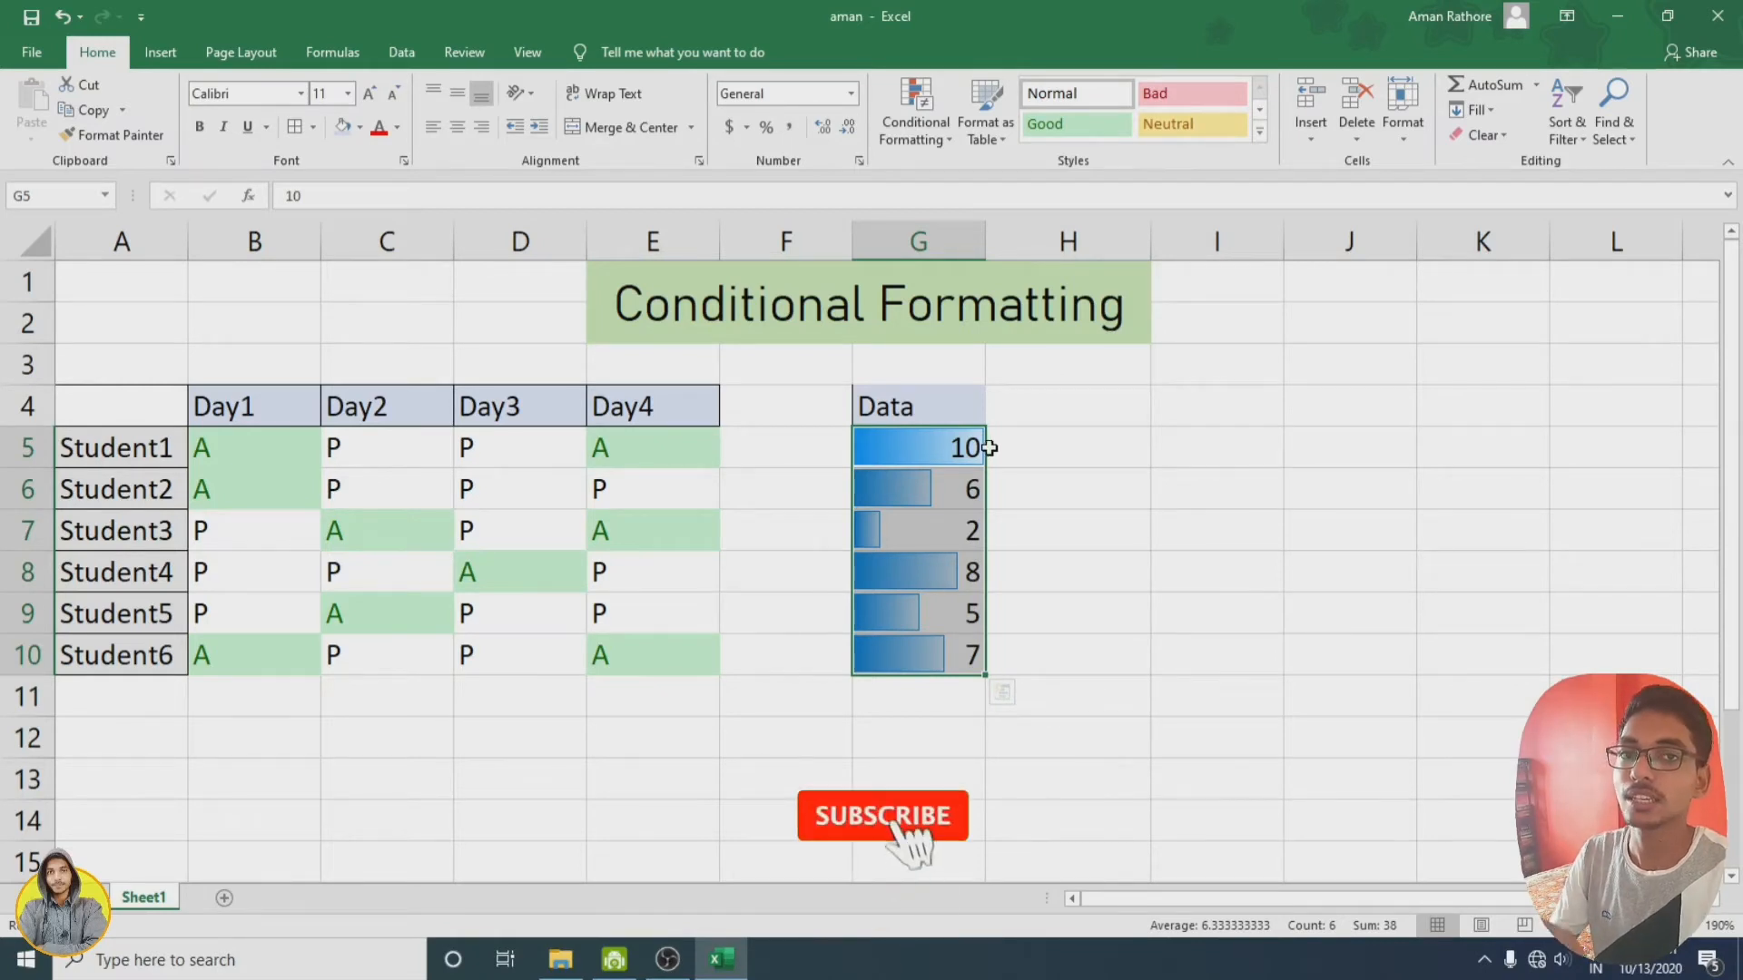
click(947, 570)
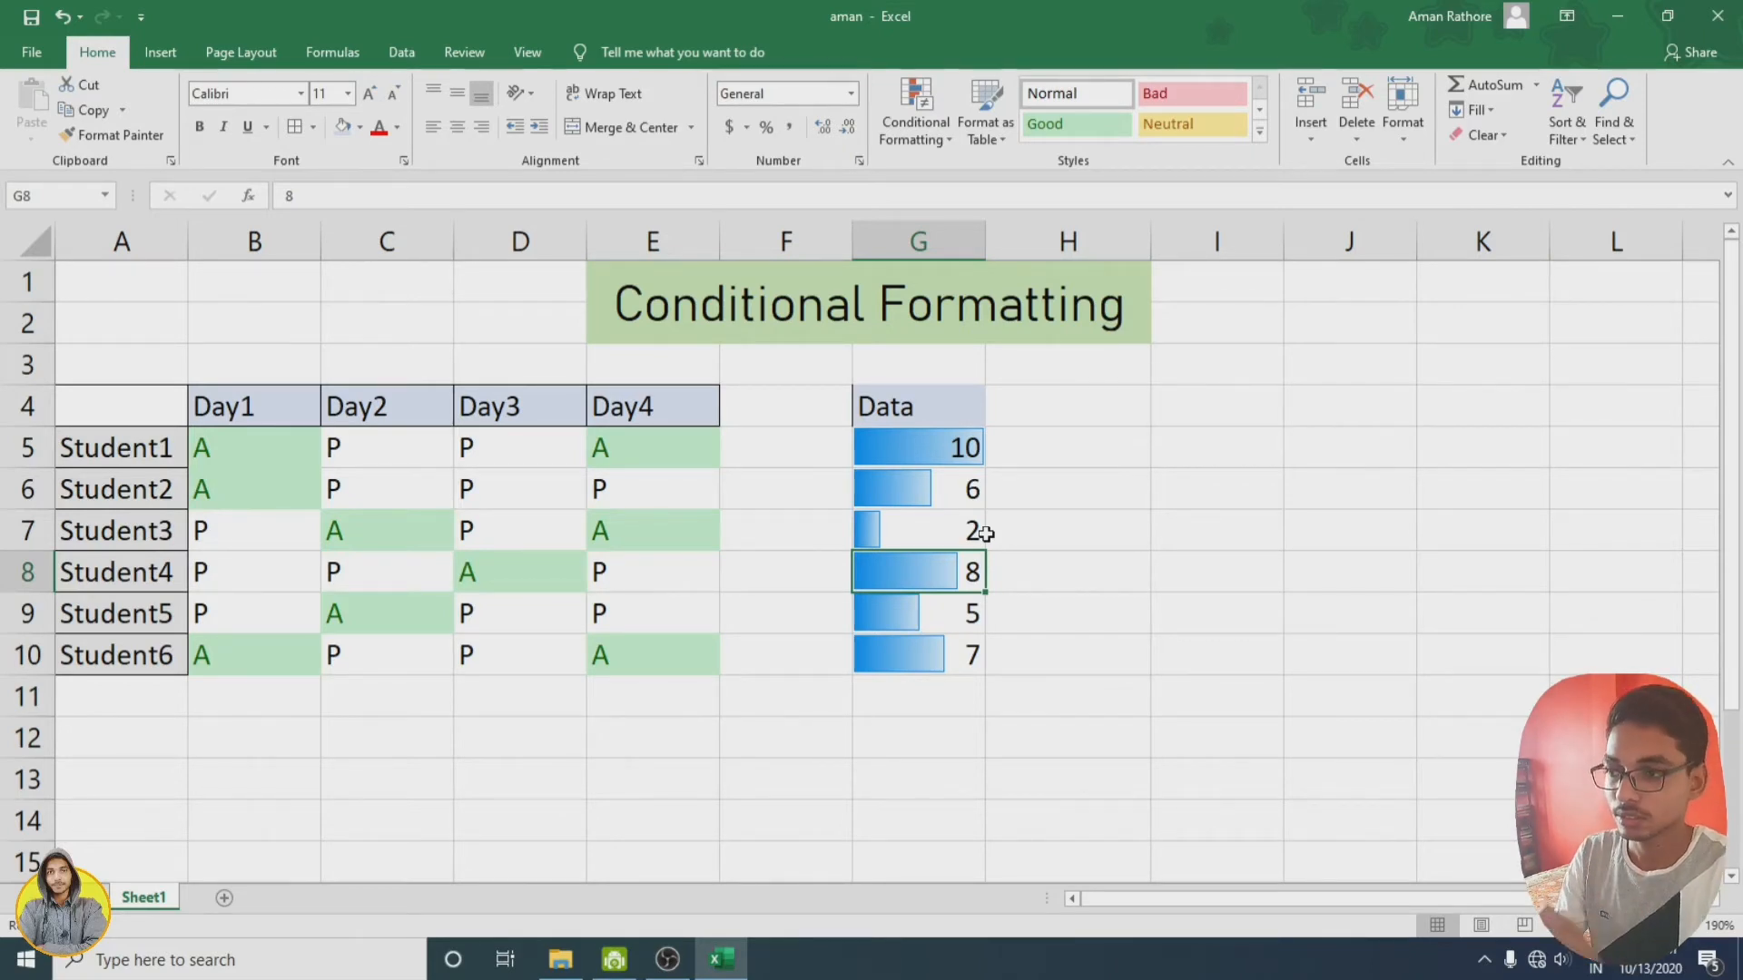
Step: Clear the data bar formatting from G5:G10 while keeping the numbers
drag(916, 445, 940, 644)
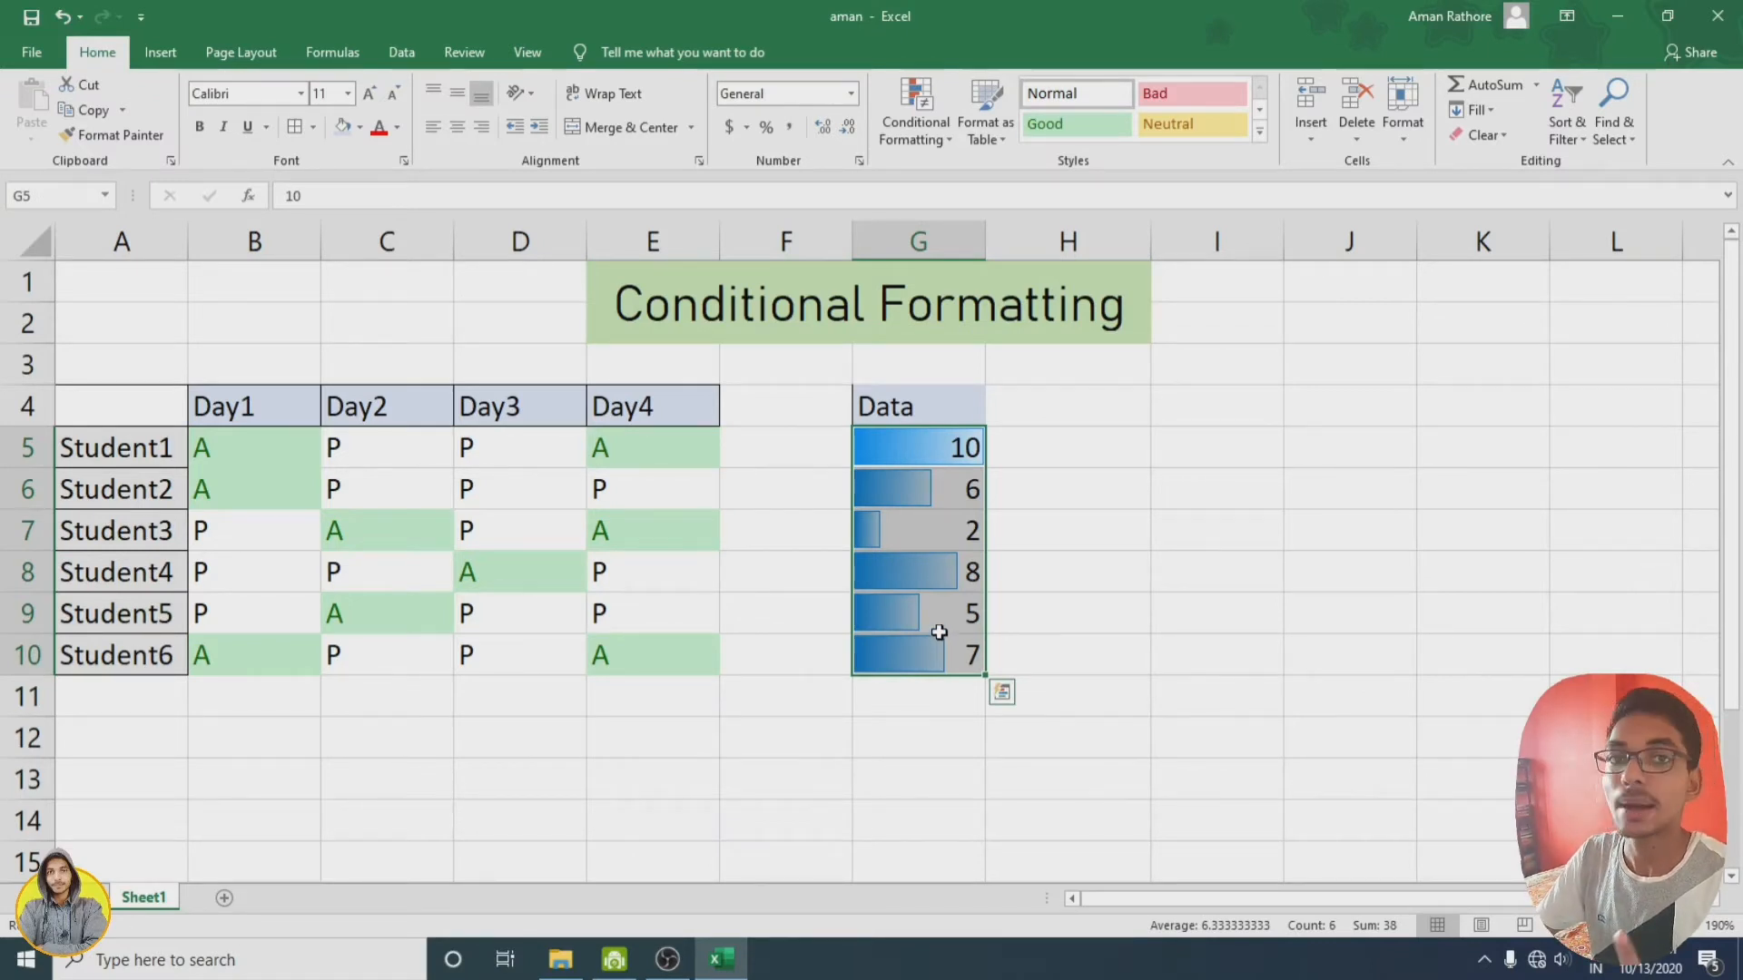
click(1488, 134)
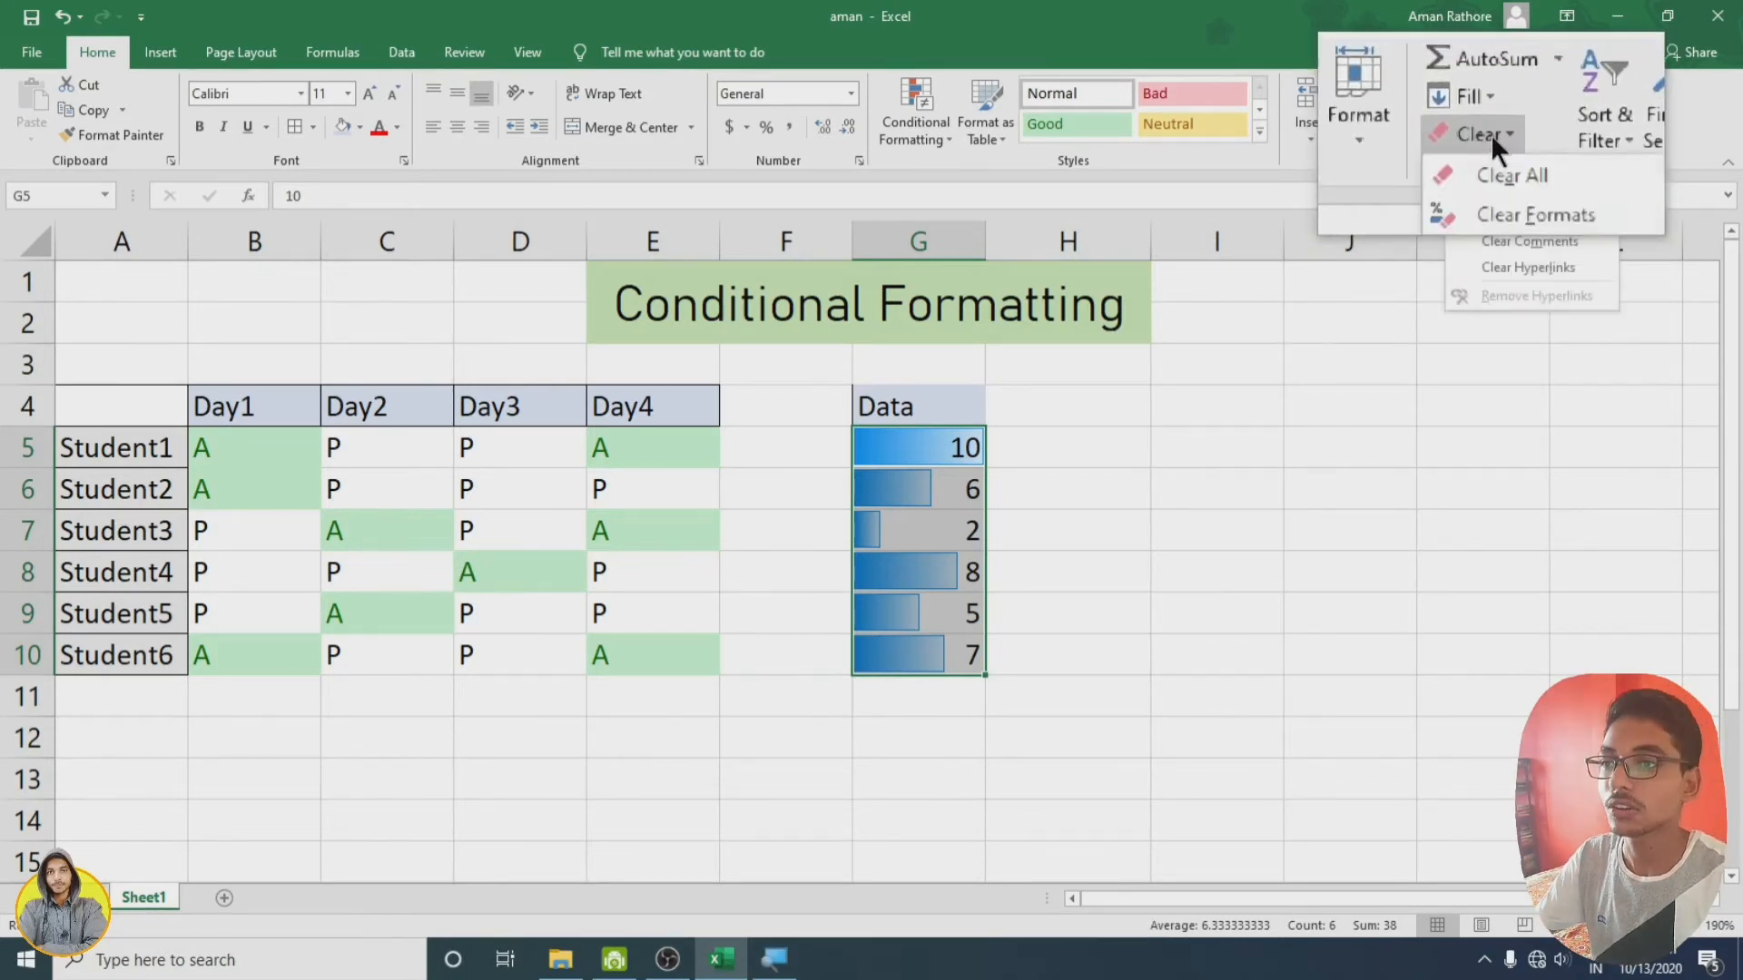
click(1506, 185)
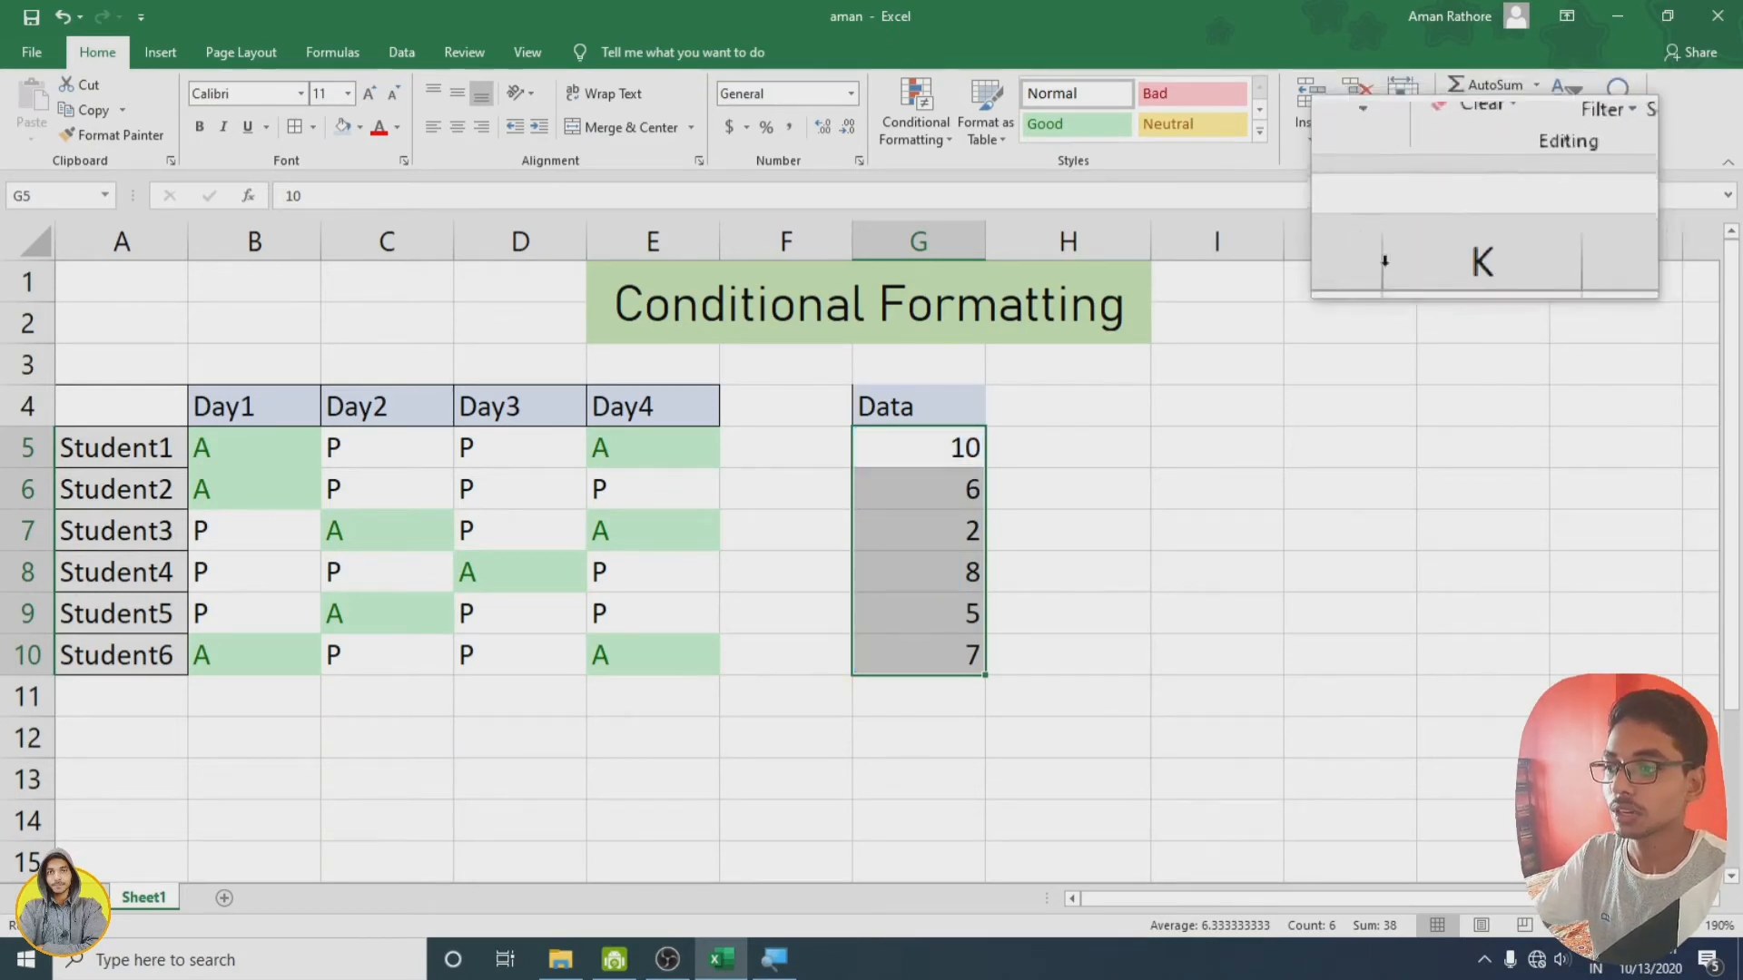
click(981, 474)
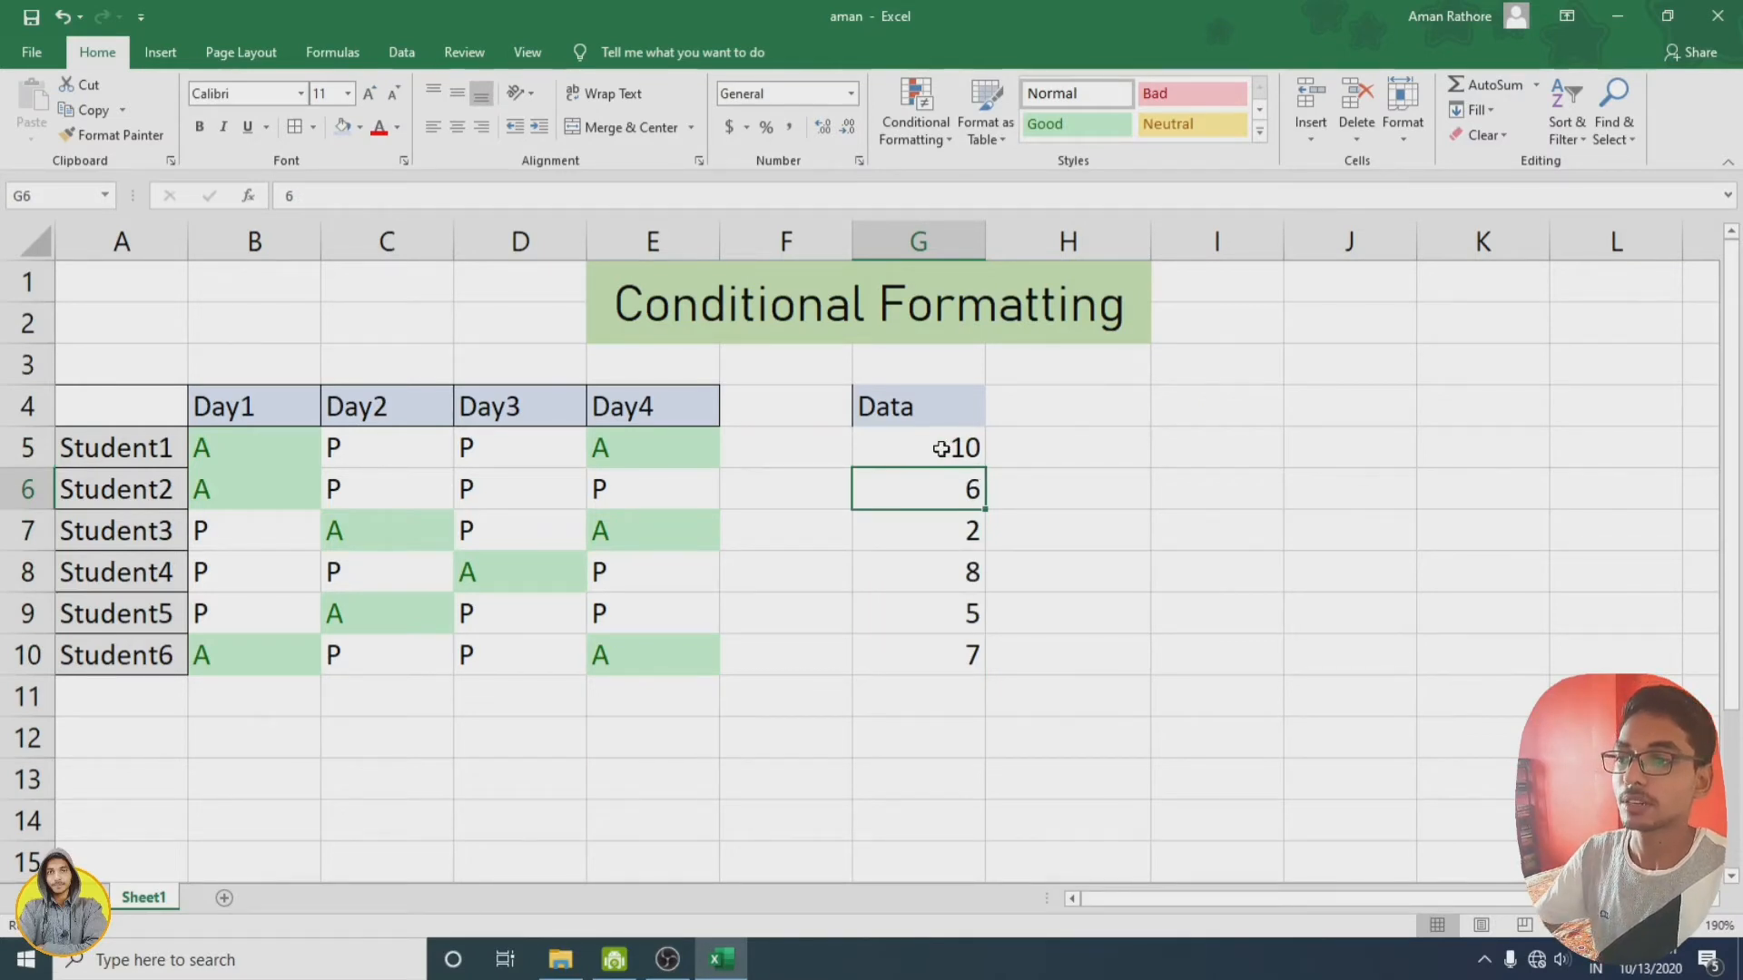
Step: Apply the Red - White color scale to the Data column values in G5:G10
drag(903, 443, 934, 654)
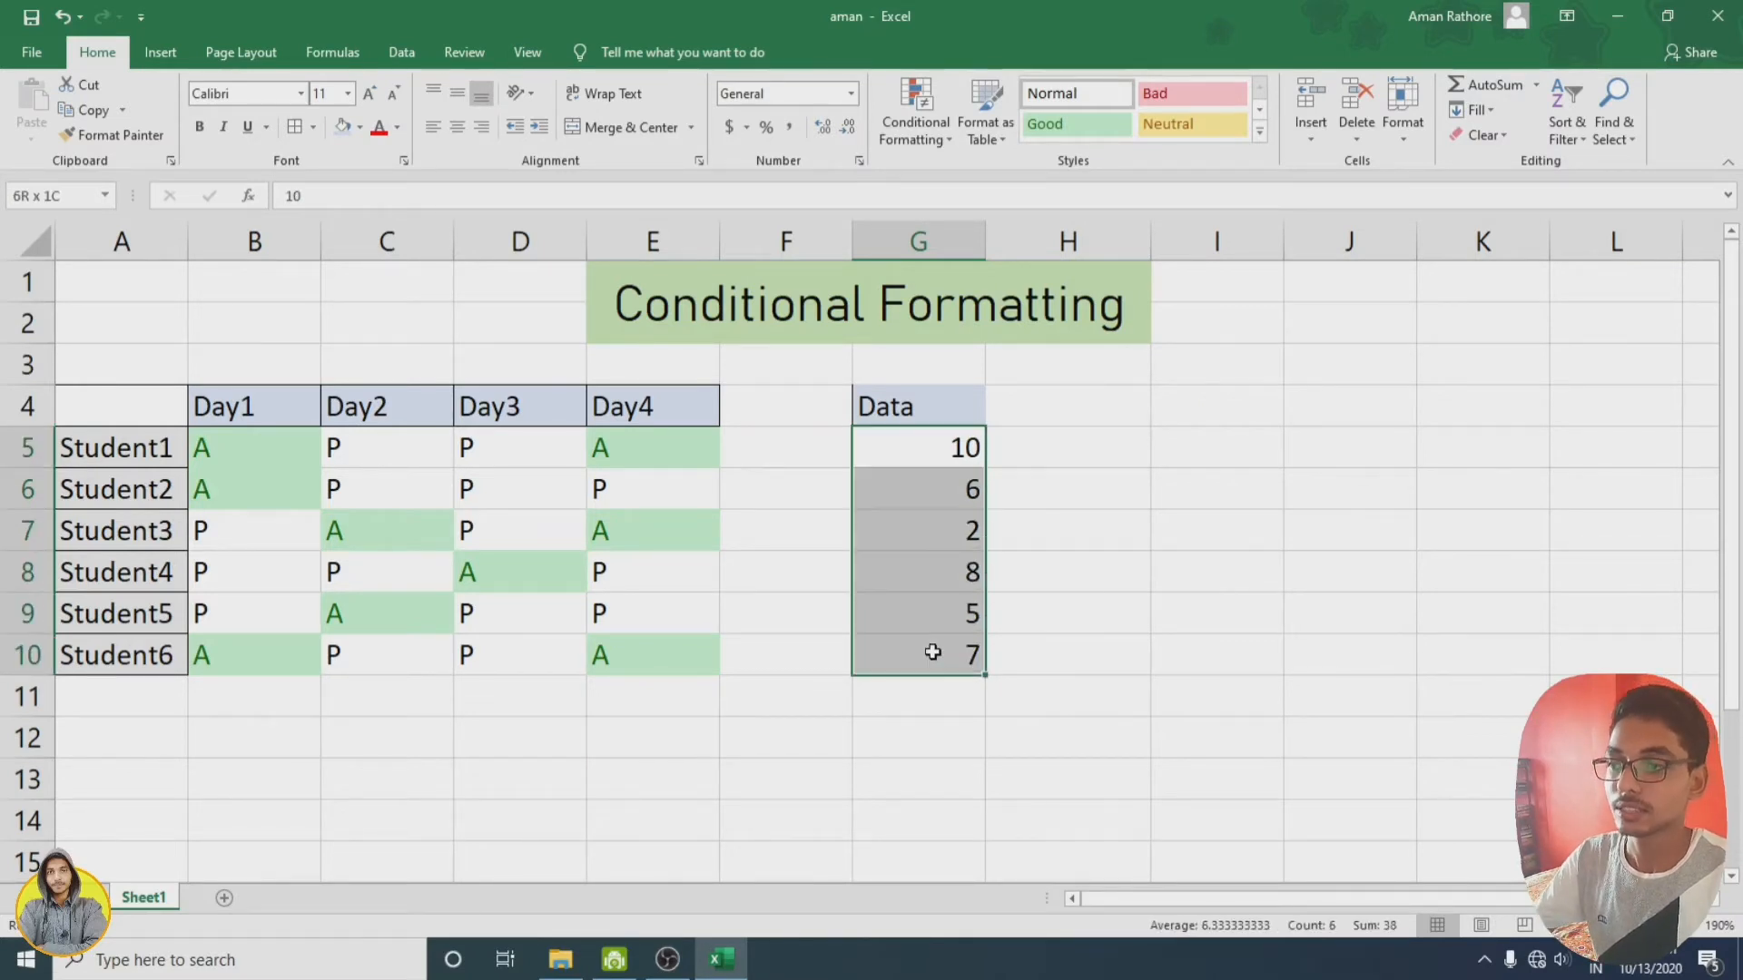
click(904, 127)
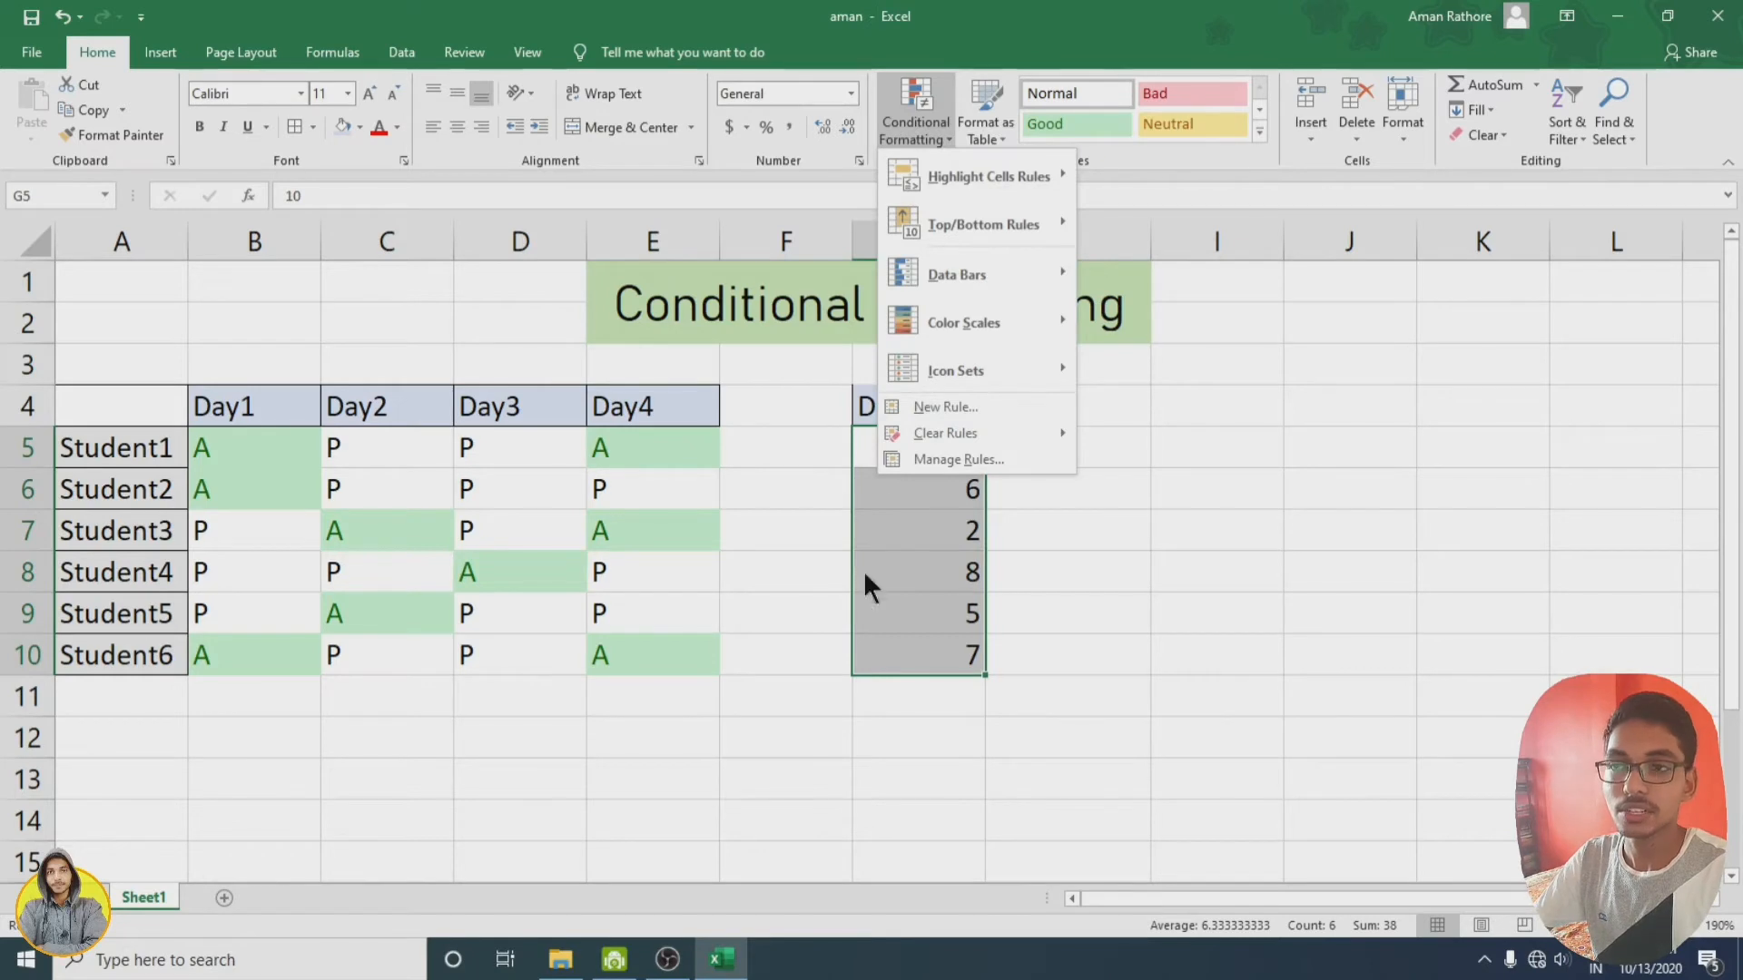
mouse_move(903, 309)
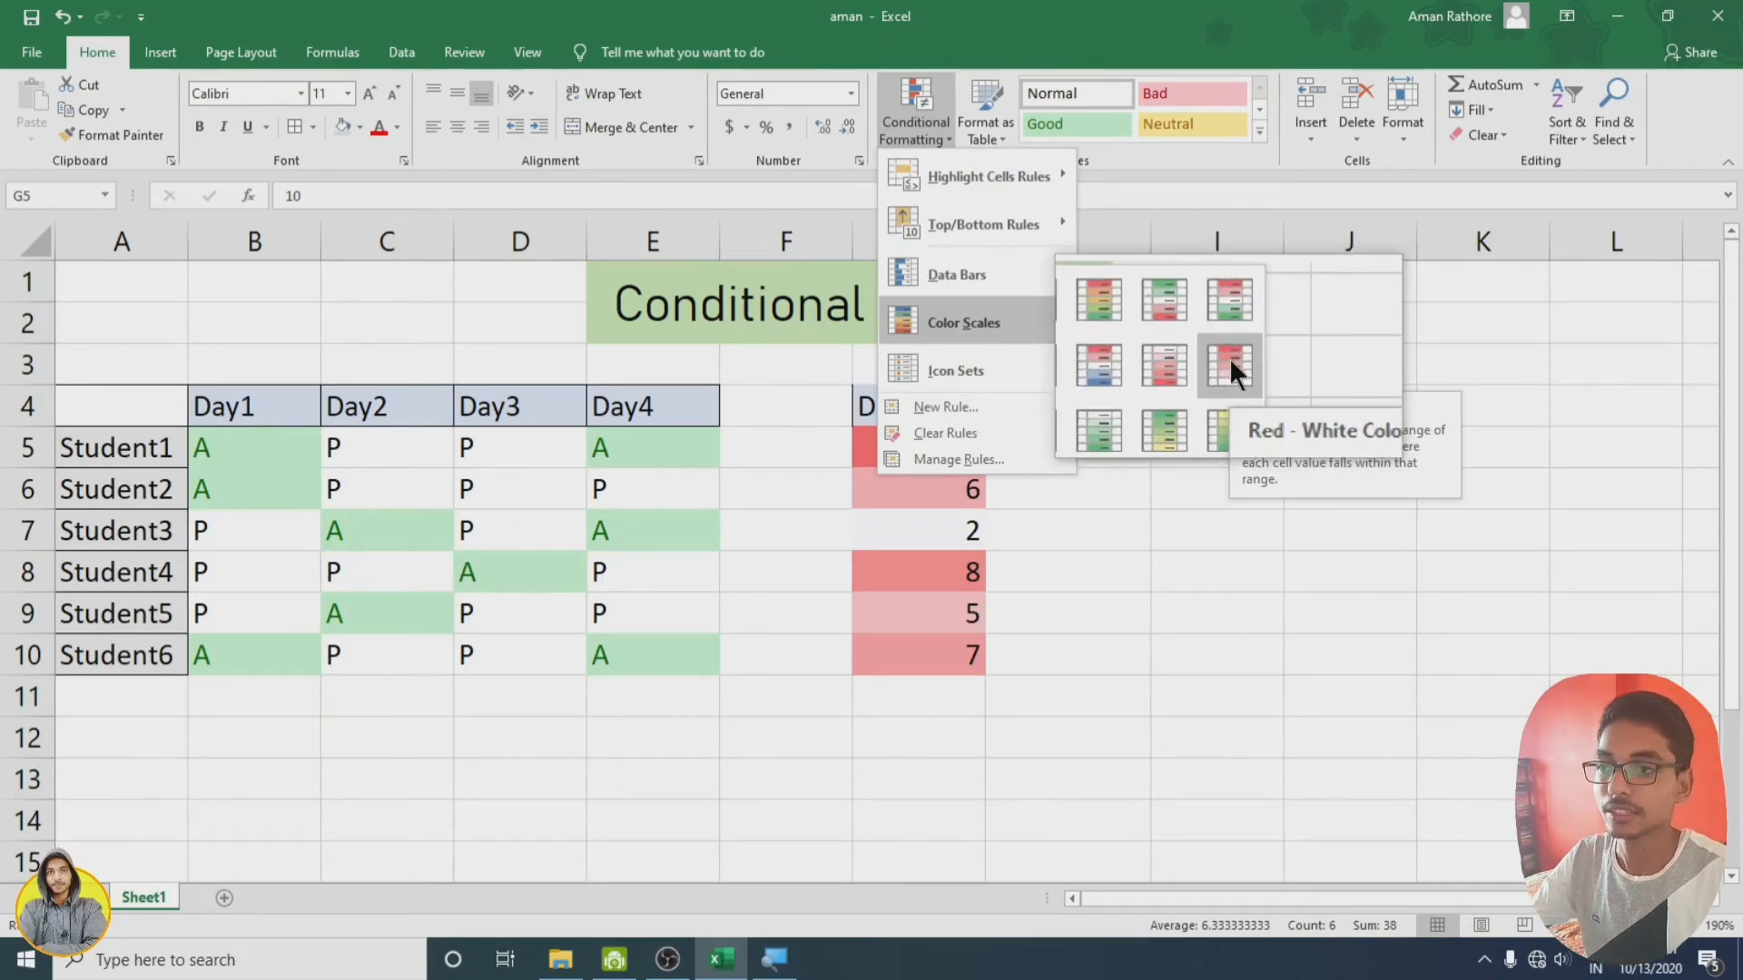
click(1229, 362)
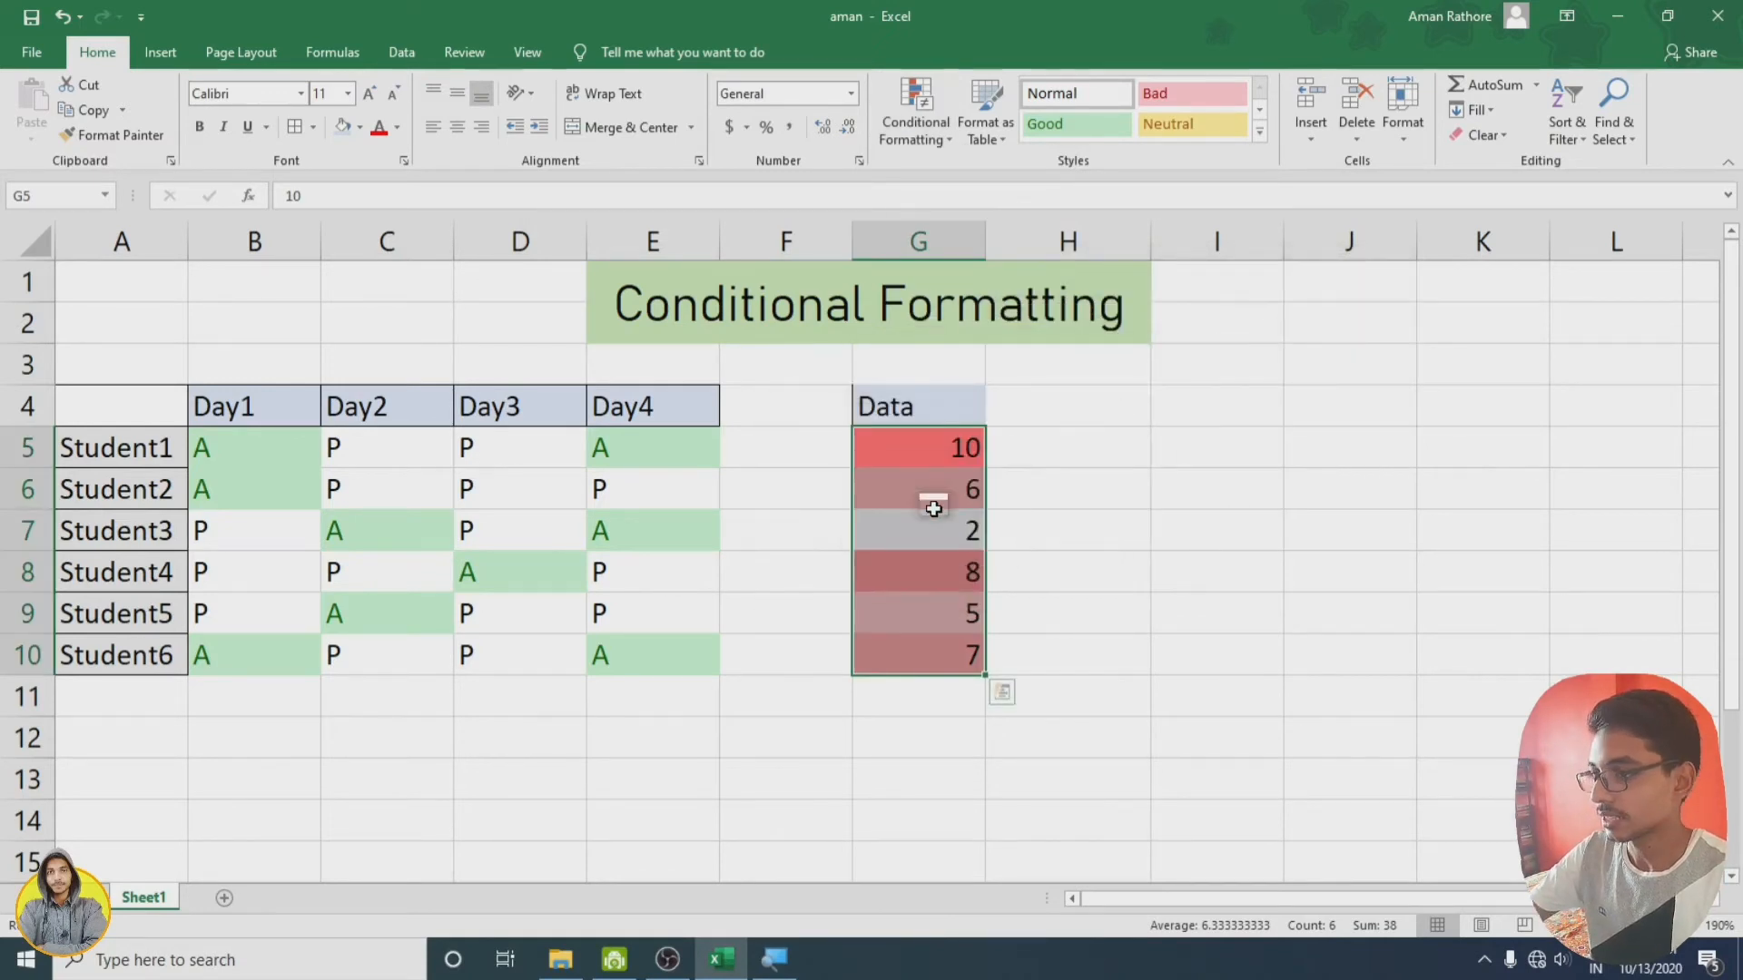
click(924, 695)
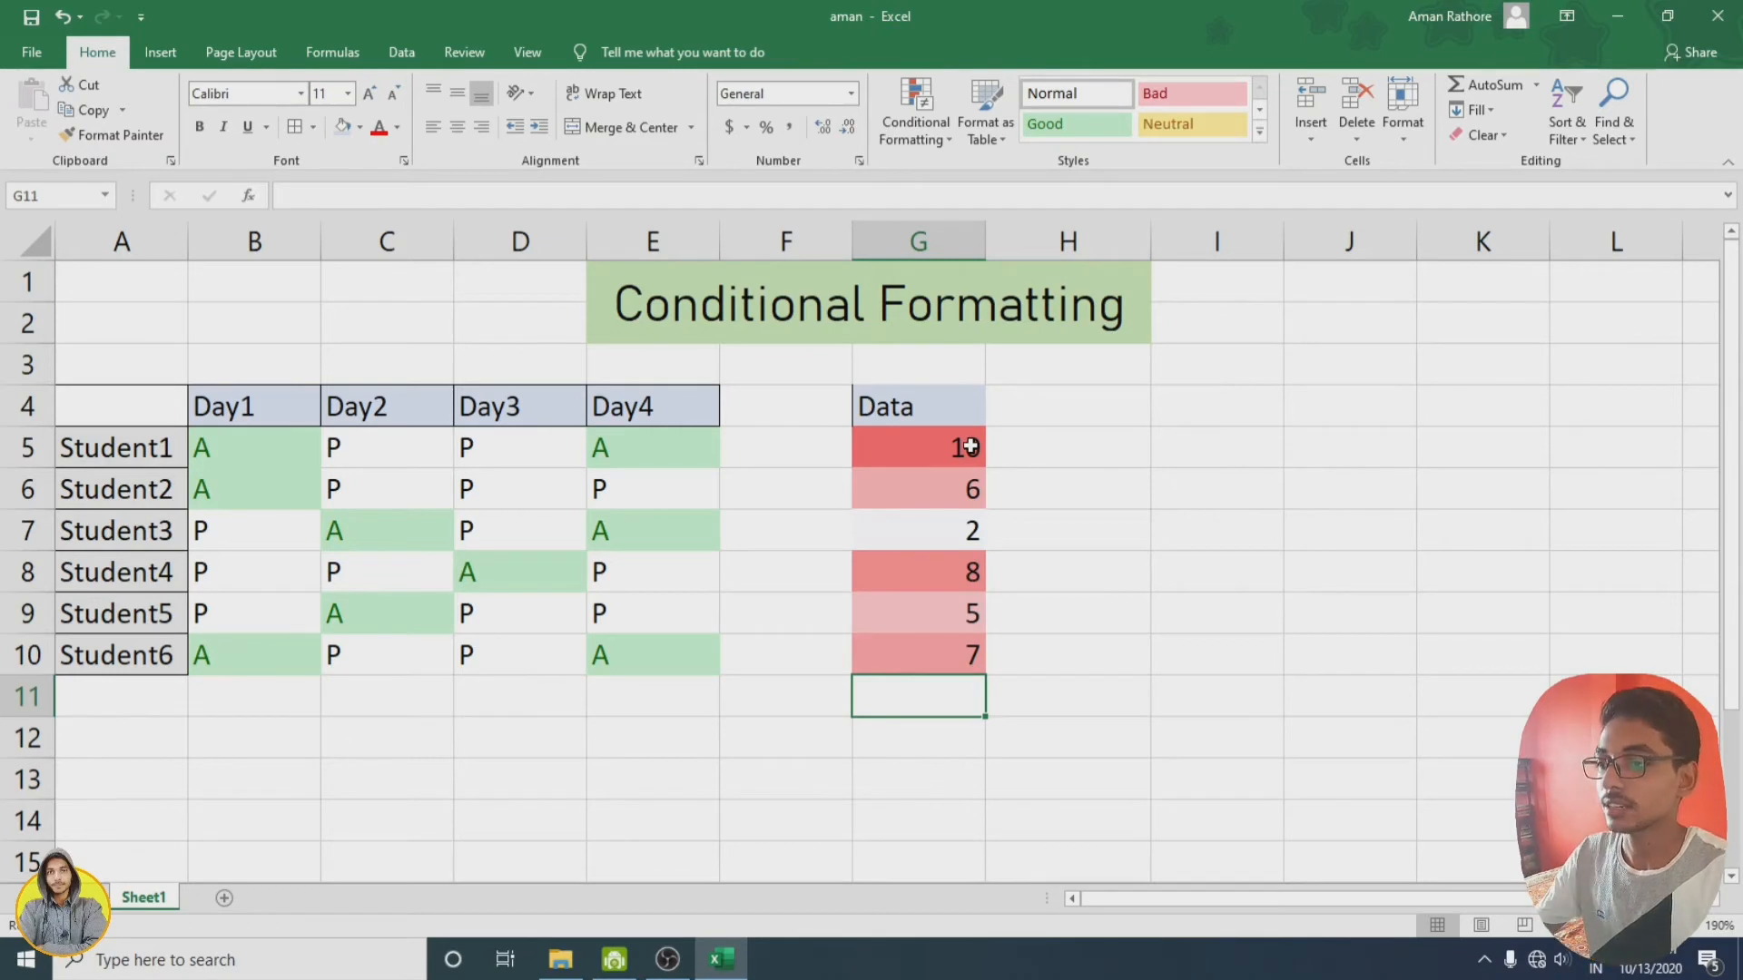
click(946, 653)
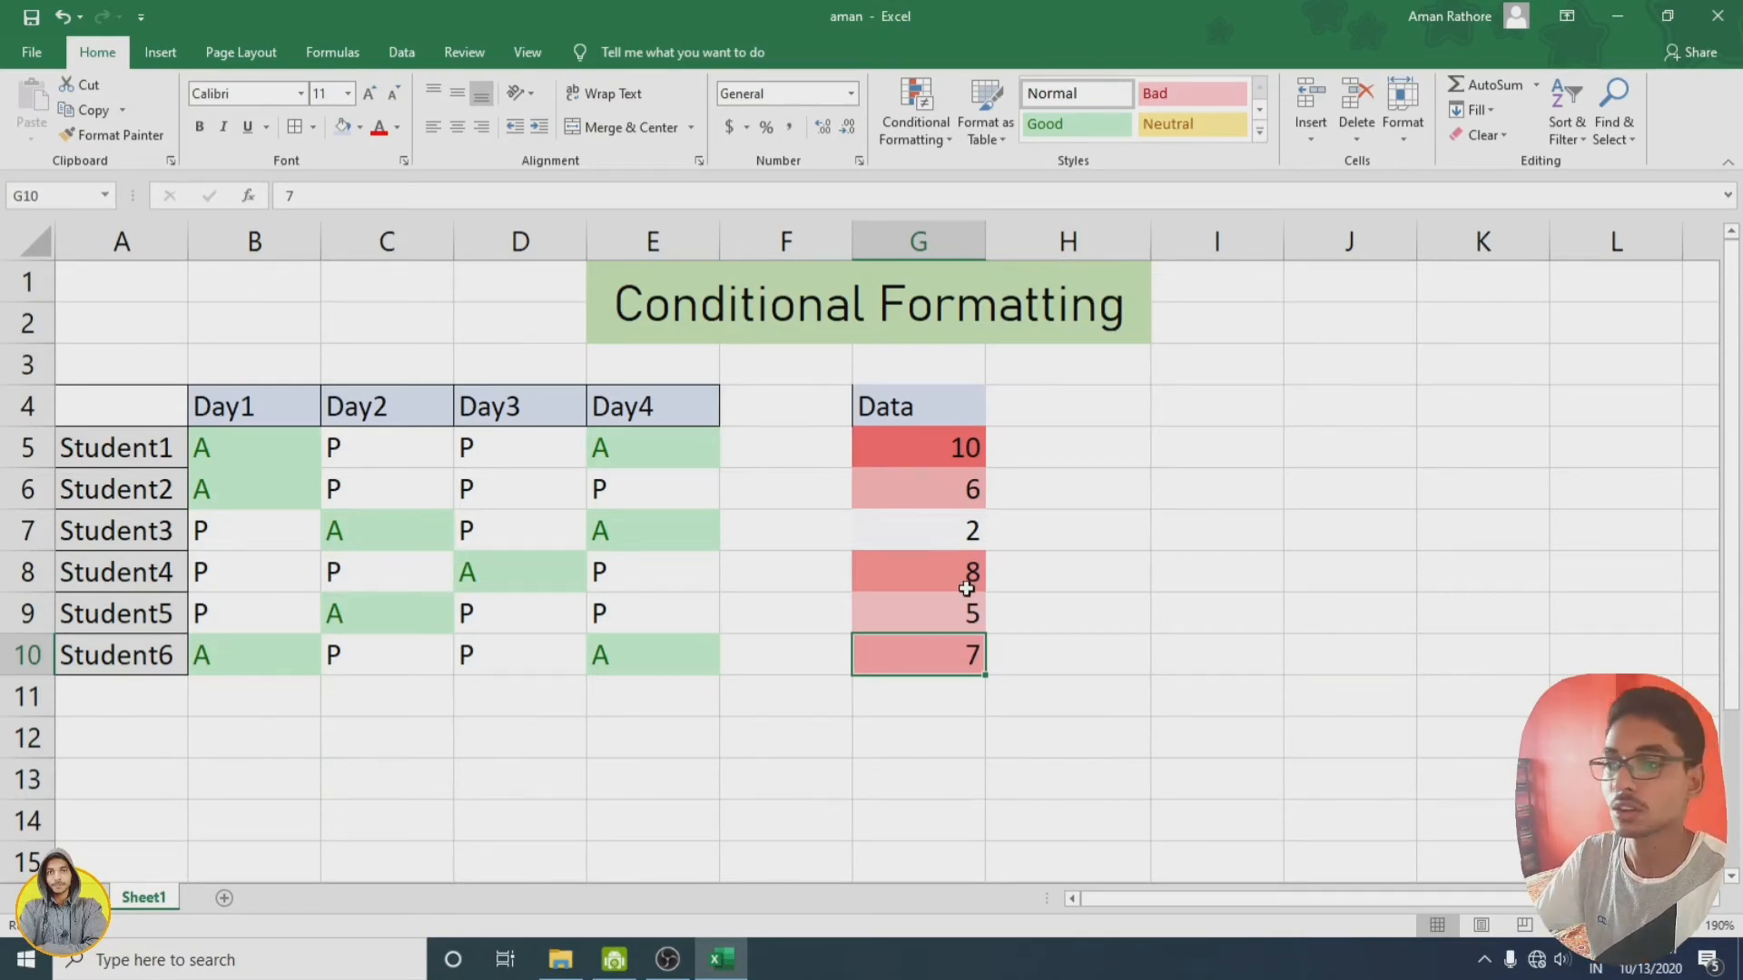
Step: Clear the color scale formatting from G5:G10 while keeping the numbers
drag(906, 448, 905, 654)
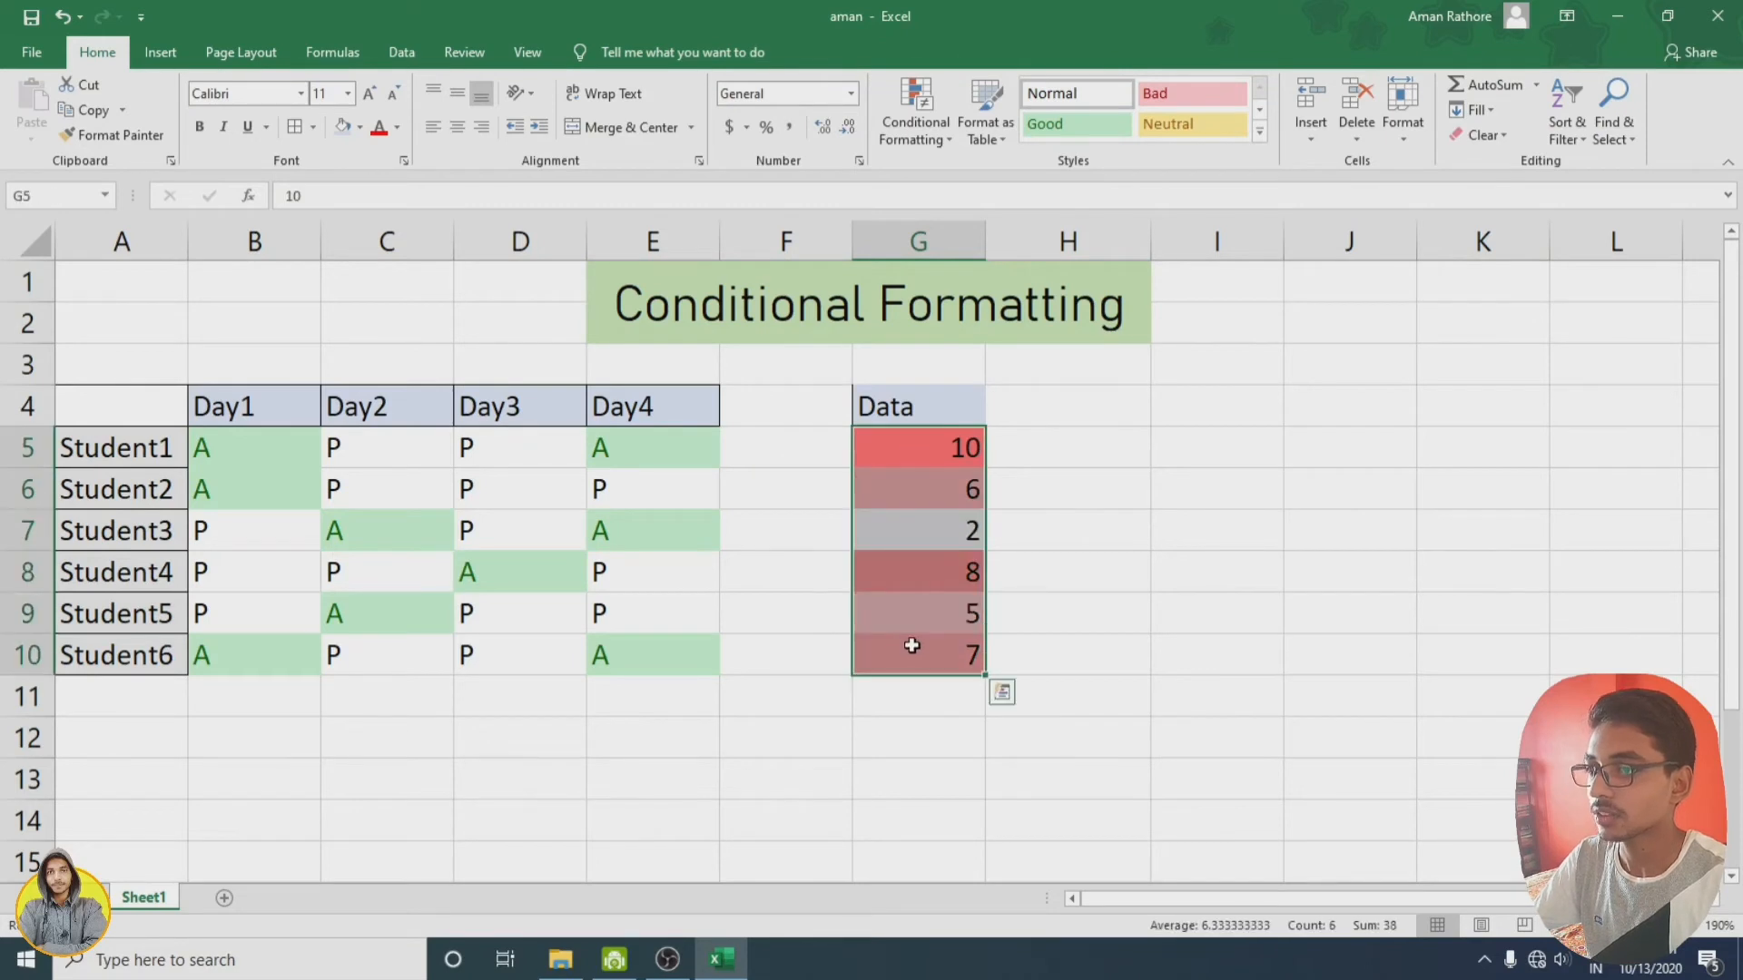
click(1485, 135)
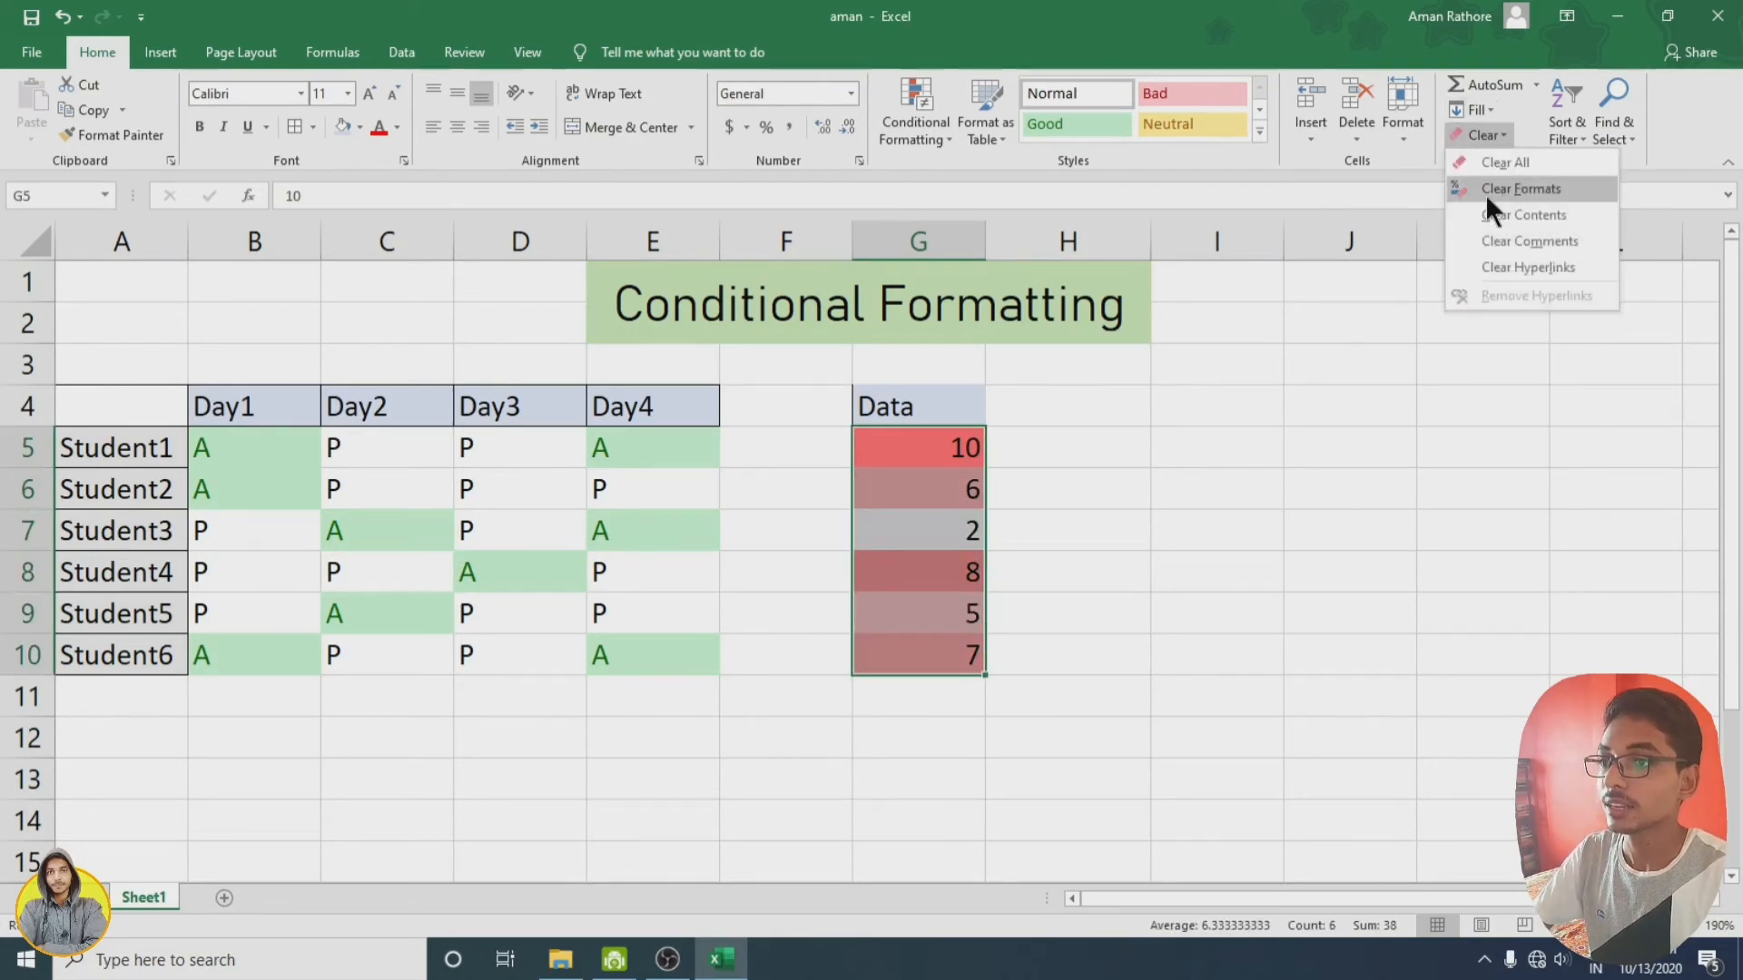
click(1485, 194)
click(1113, 683)
Step: Apply the uncircled check mark, exclamation mark and cross icon set to the Data column values in G5:G10
drag(926, 448, 898, 672)
drag(902, 454, 904, 647)
click(938, 135)
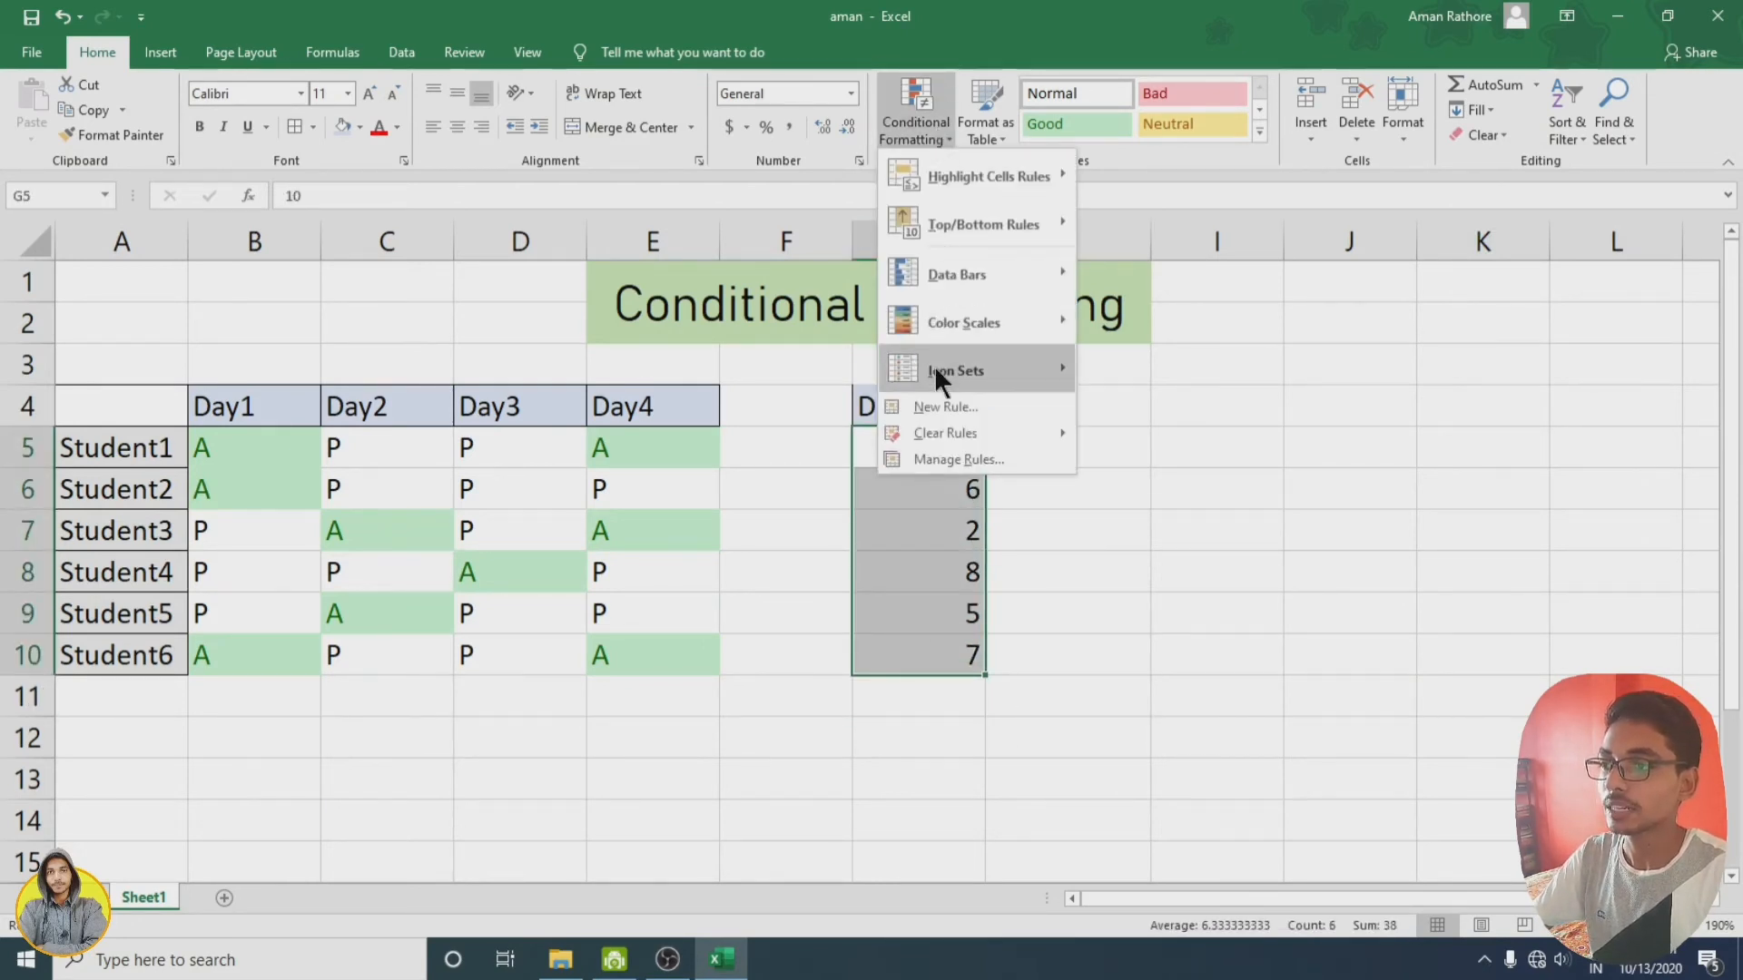
mouse_move(933, 363)
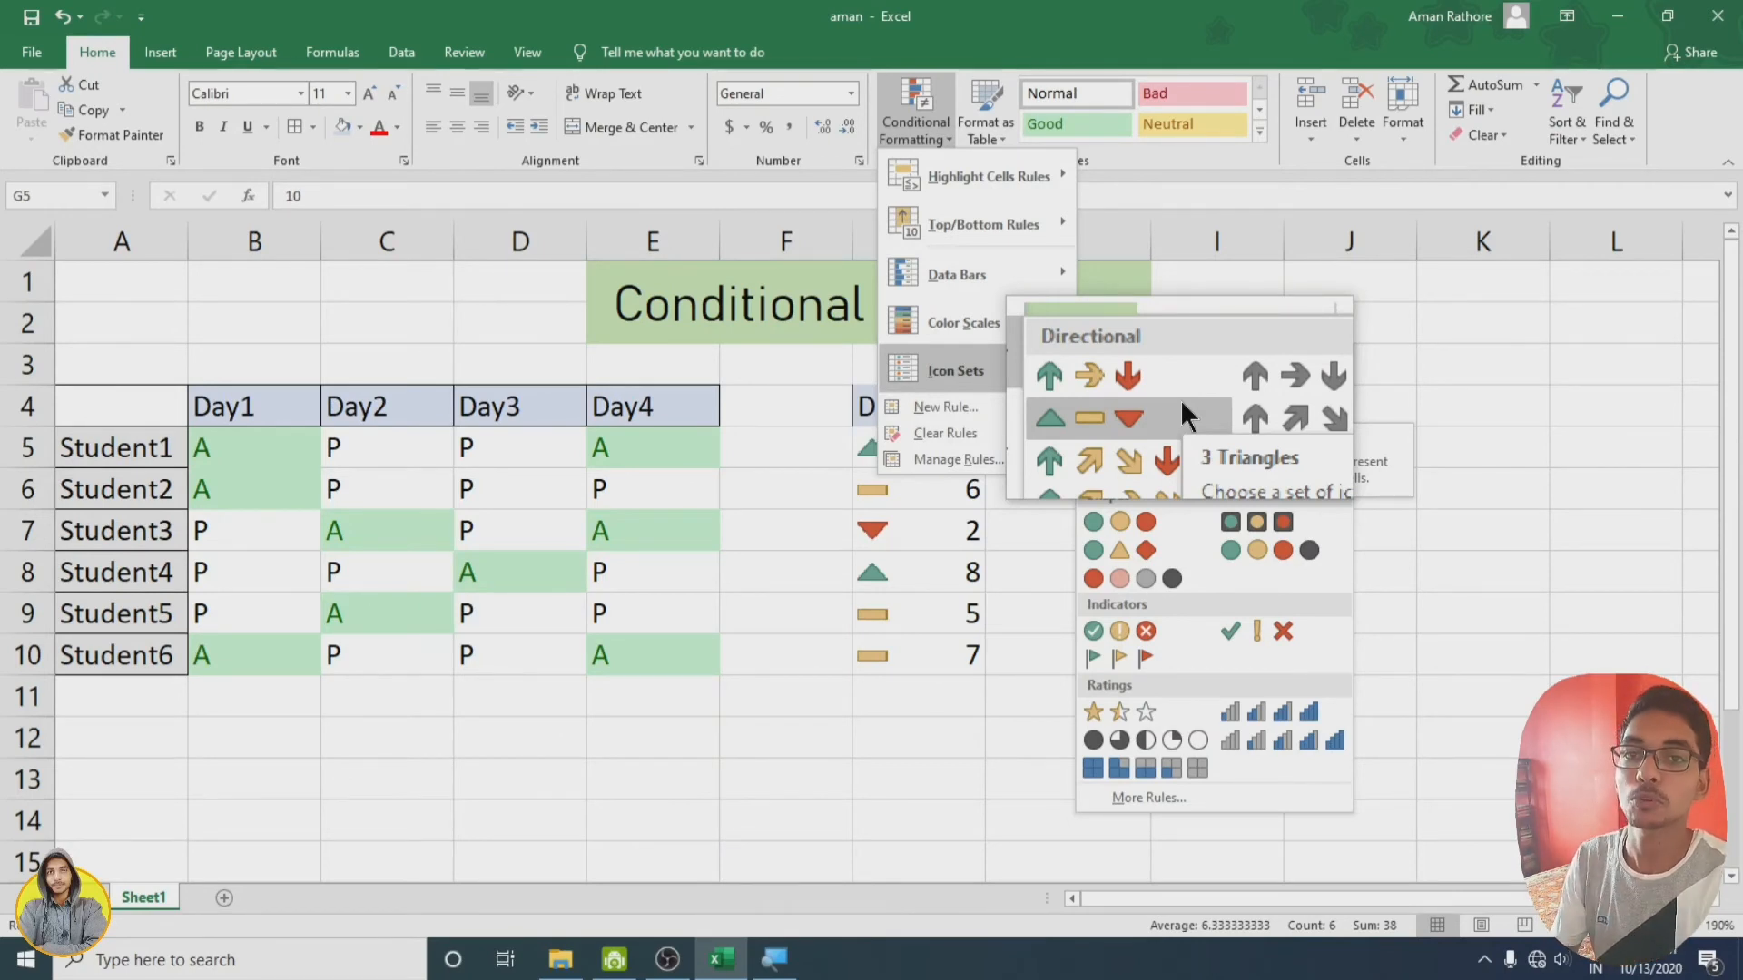
scroll(1165, 472, down, 2)
scroll(1159, 495, down, 1)
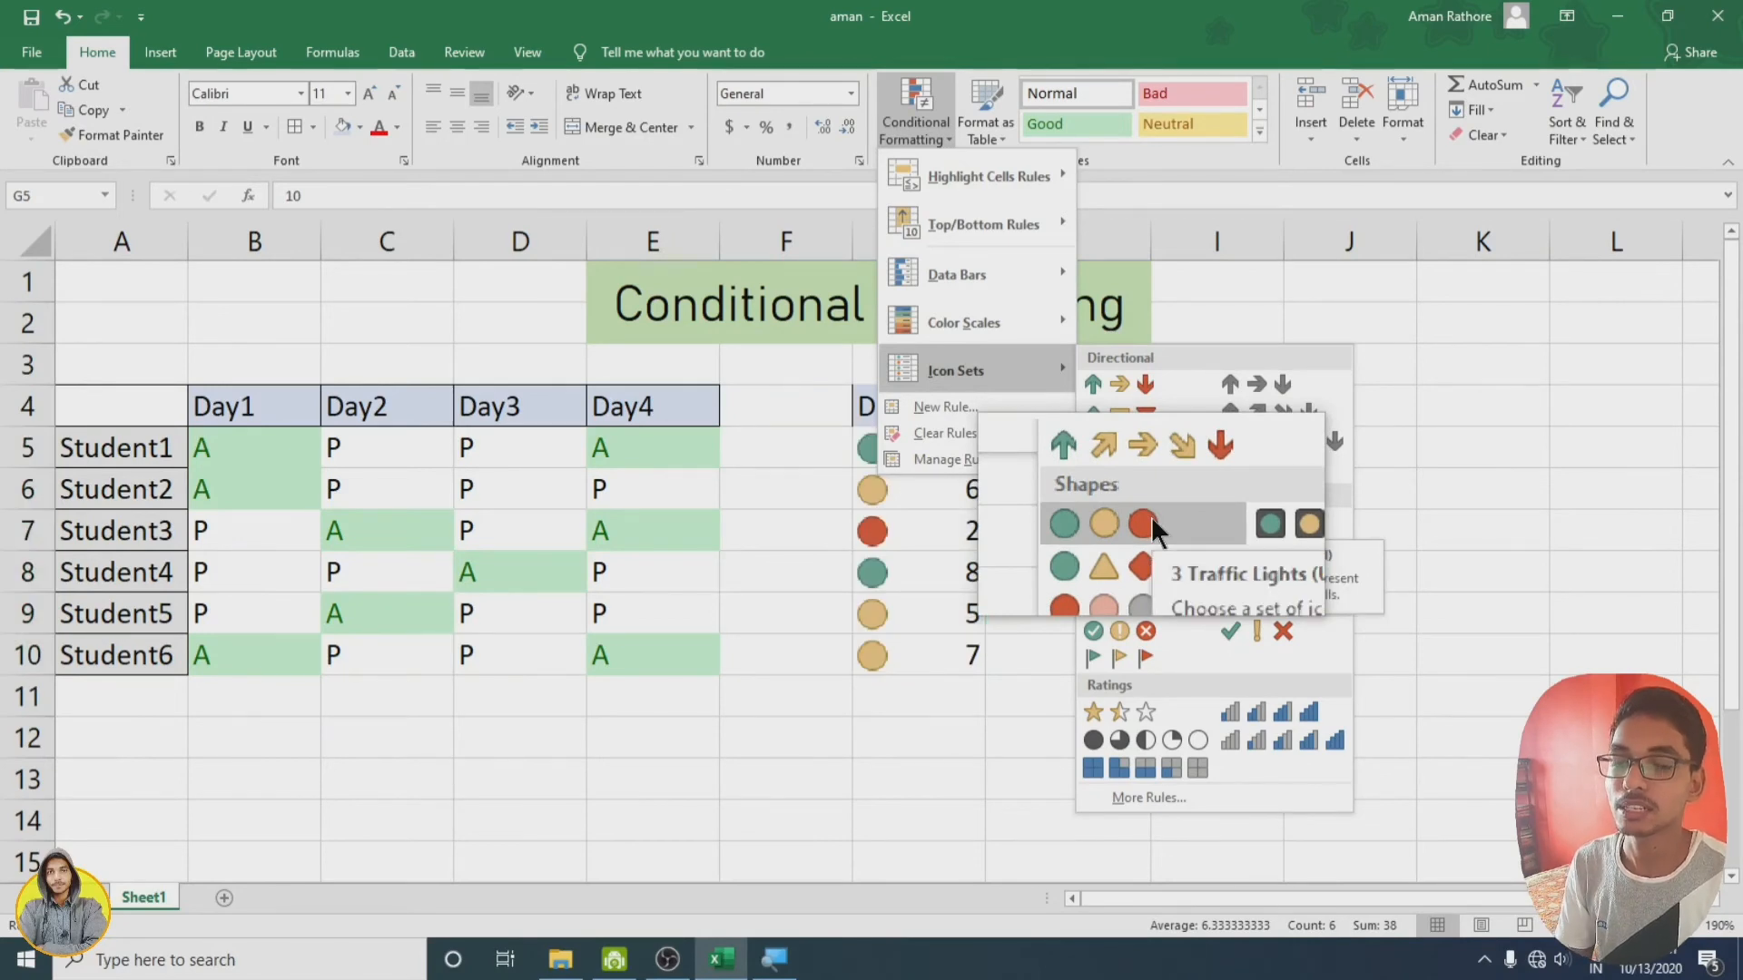
click(1246, 629)
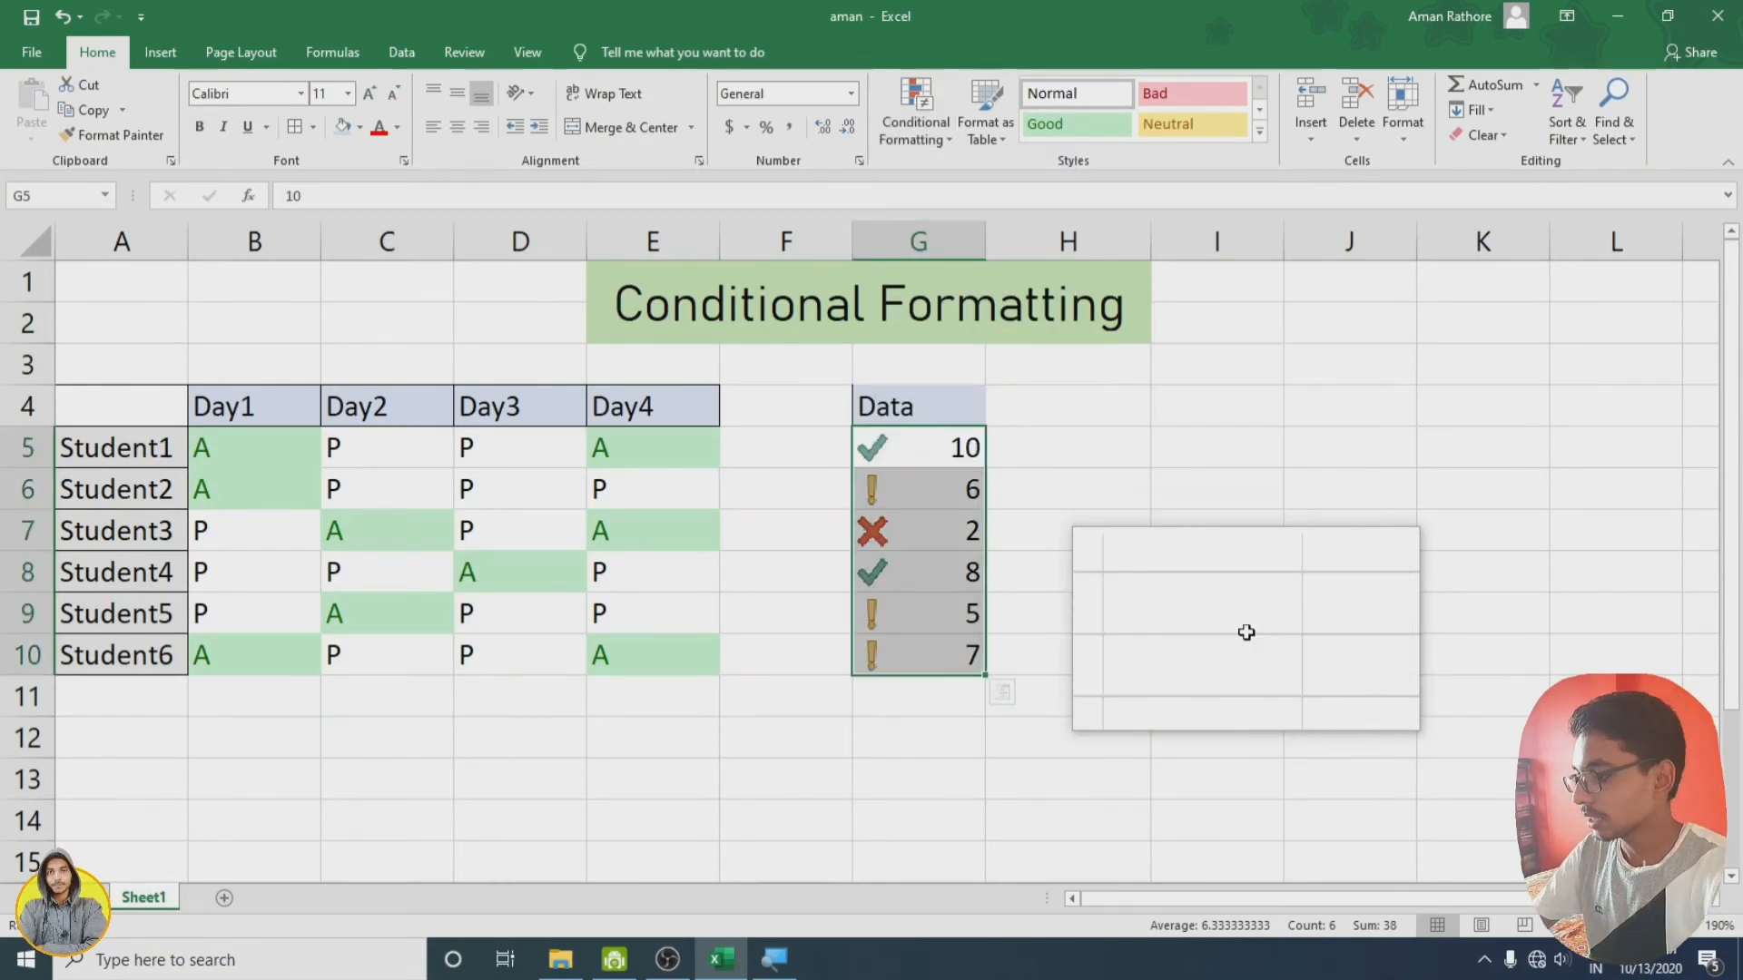
click(1117, 602)
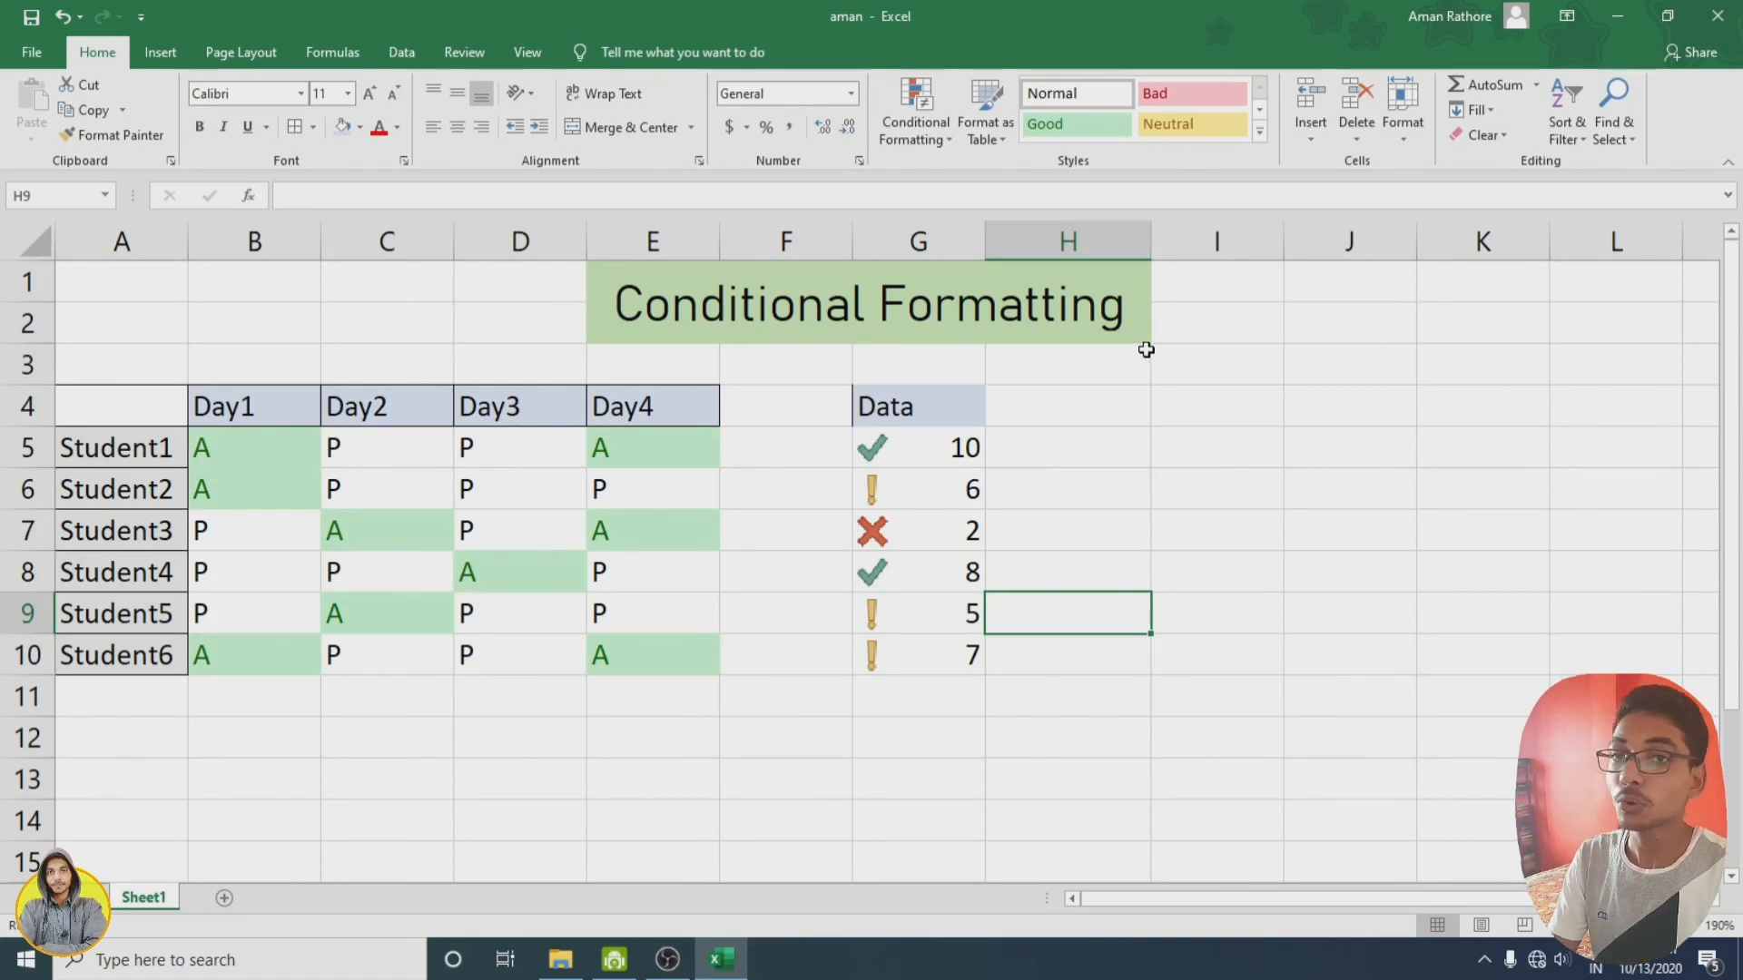
click(914, 135)
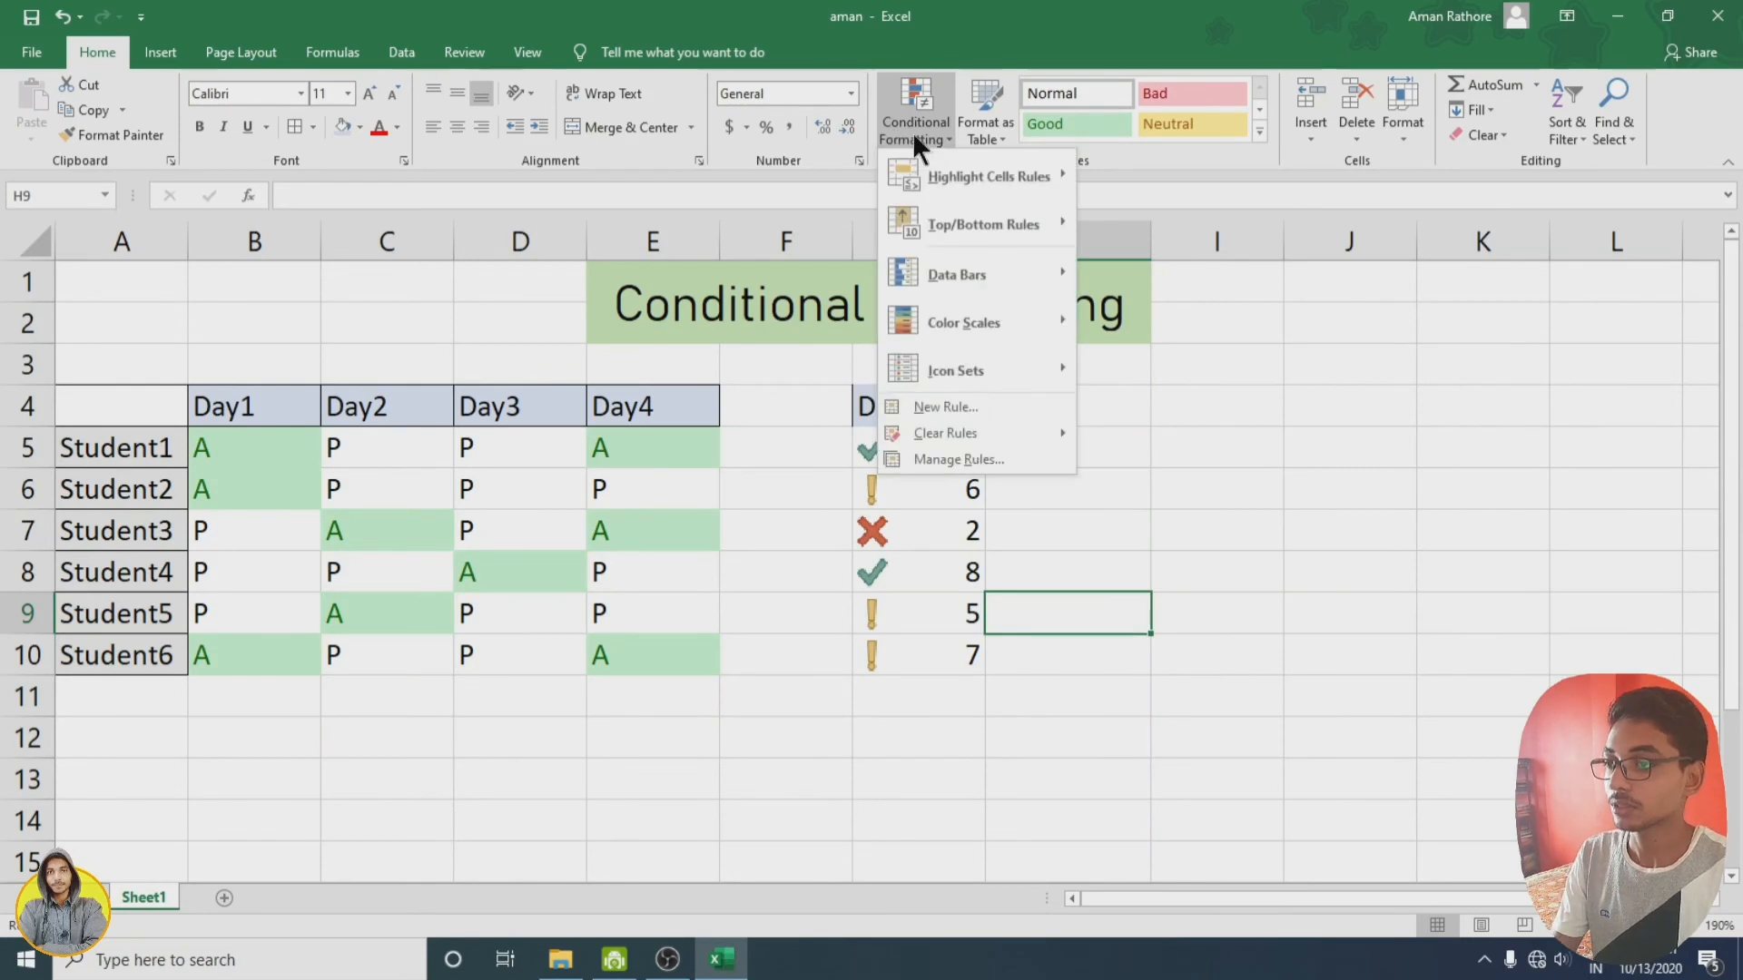
mouse_move(965, 323)
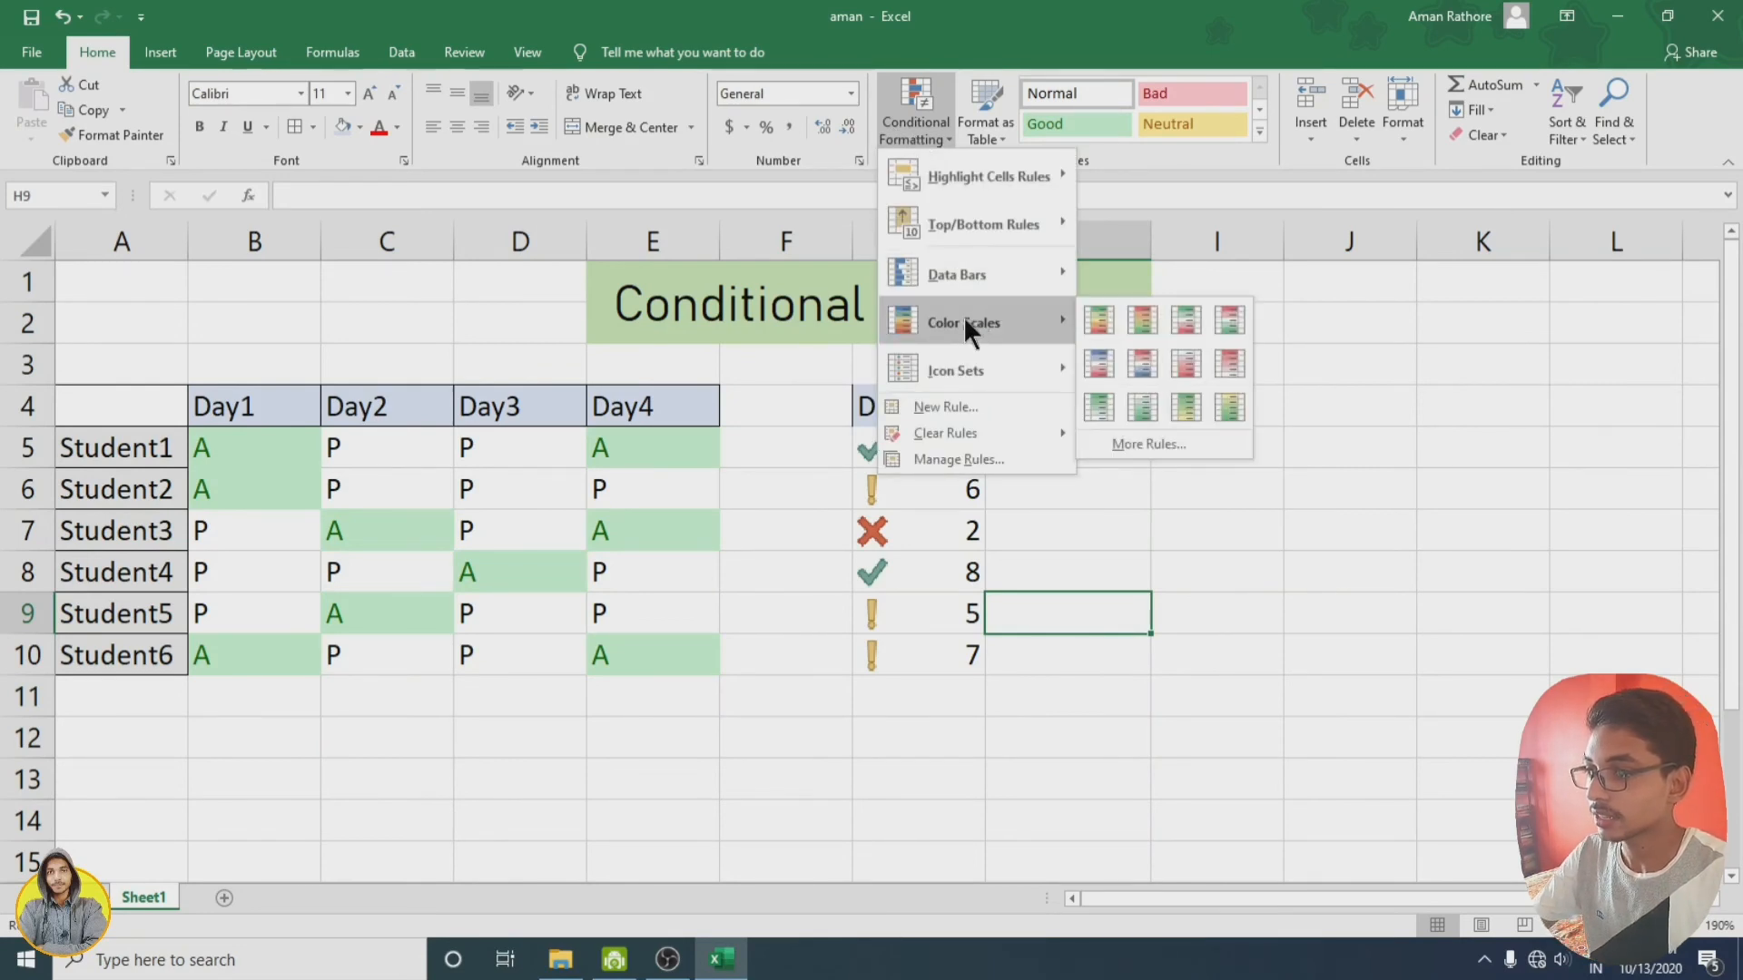
mouse_move(956, 227)
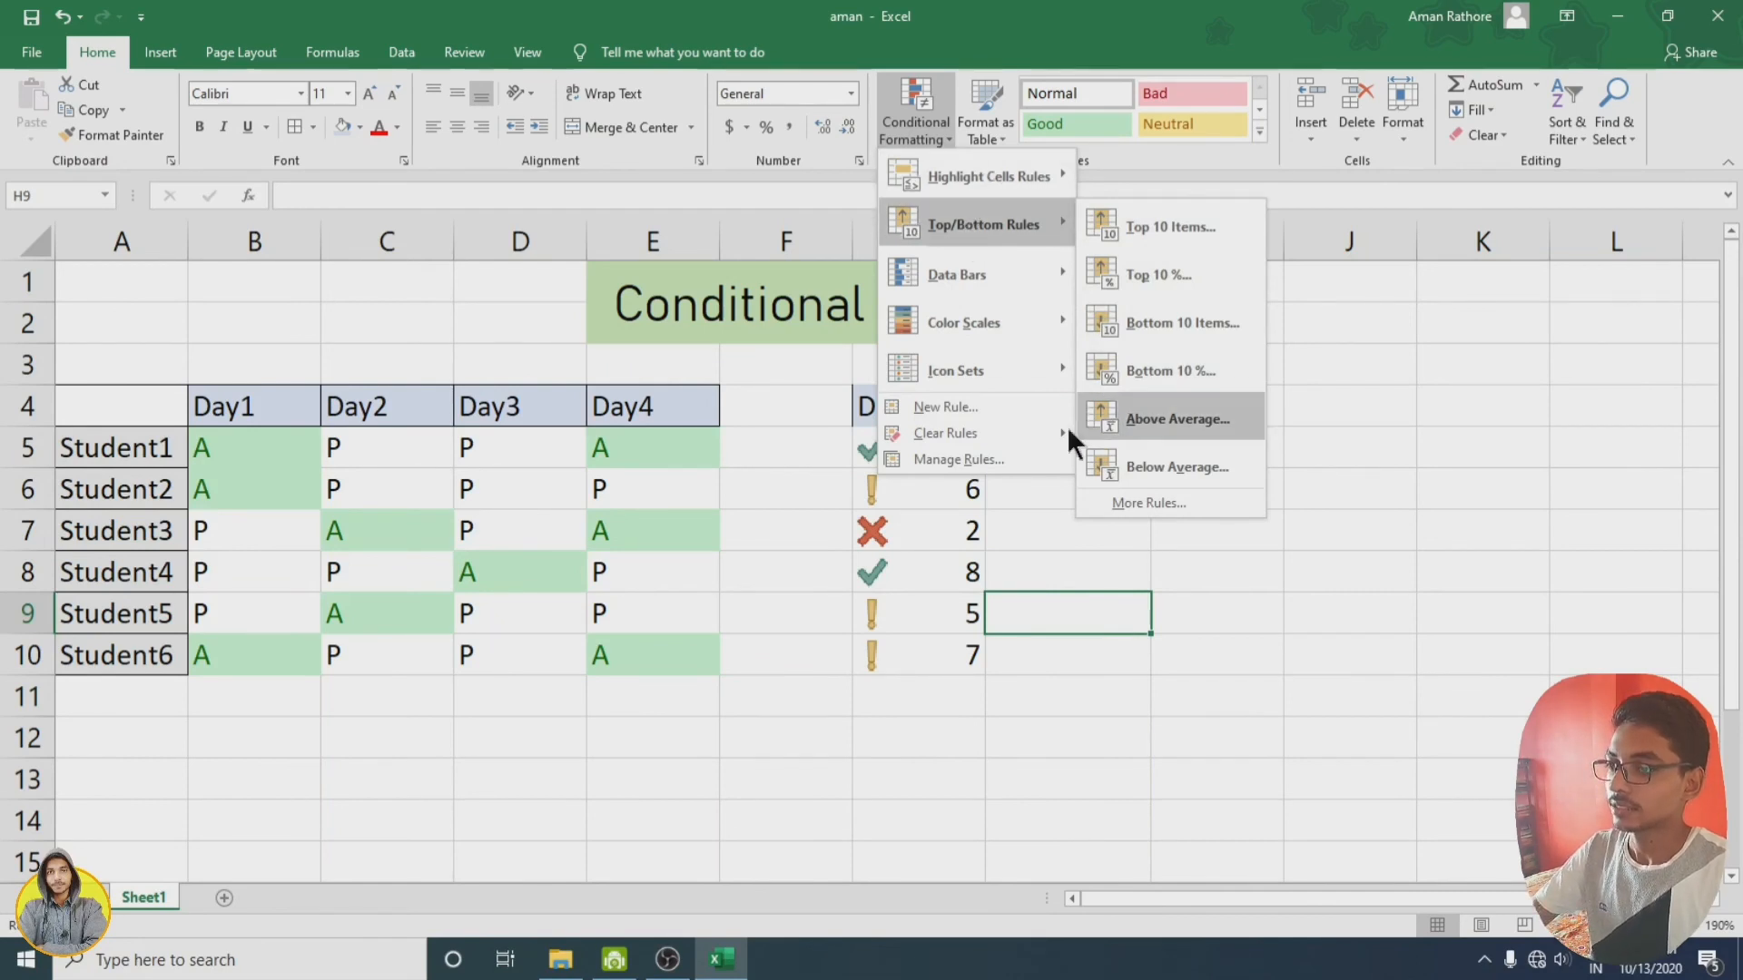
click(963, 727)
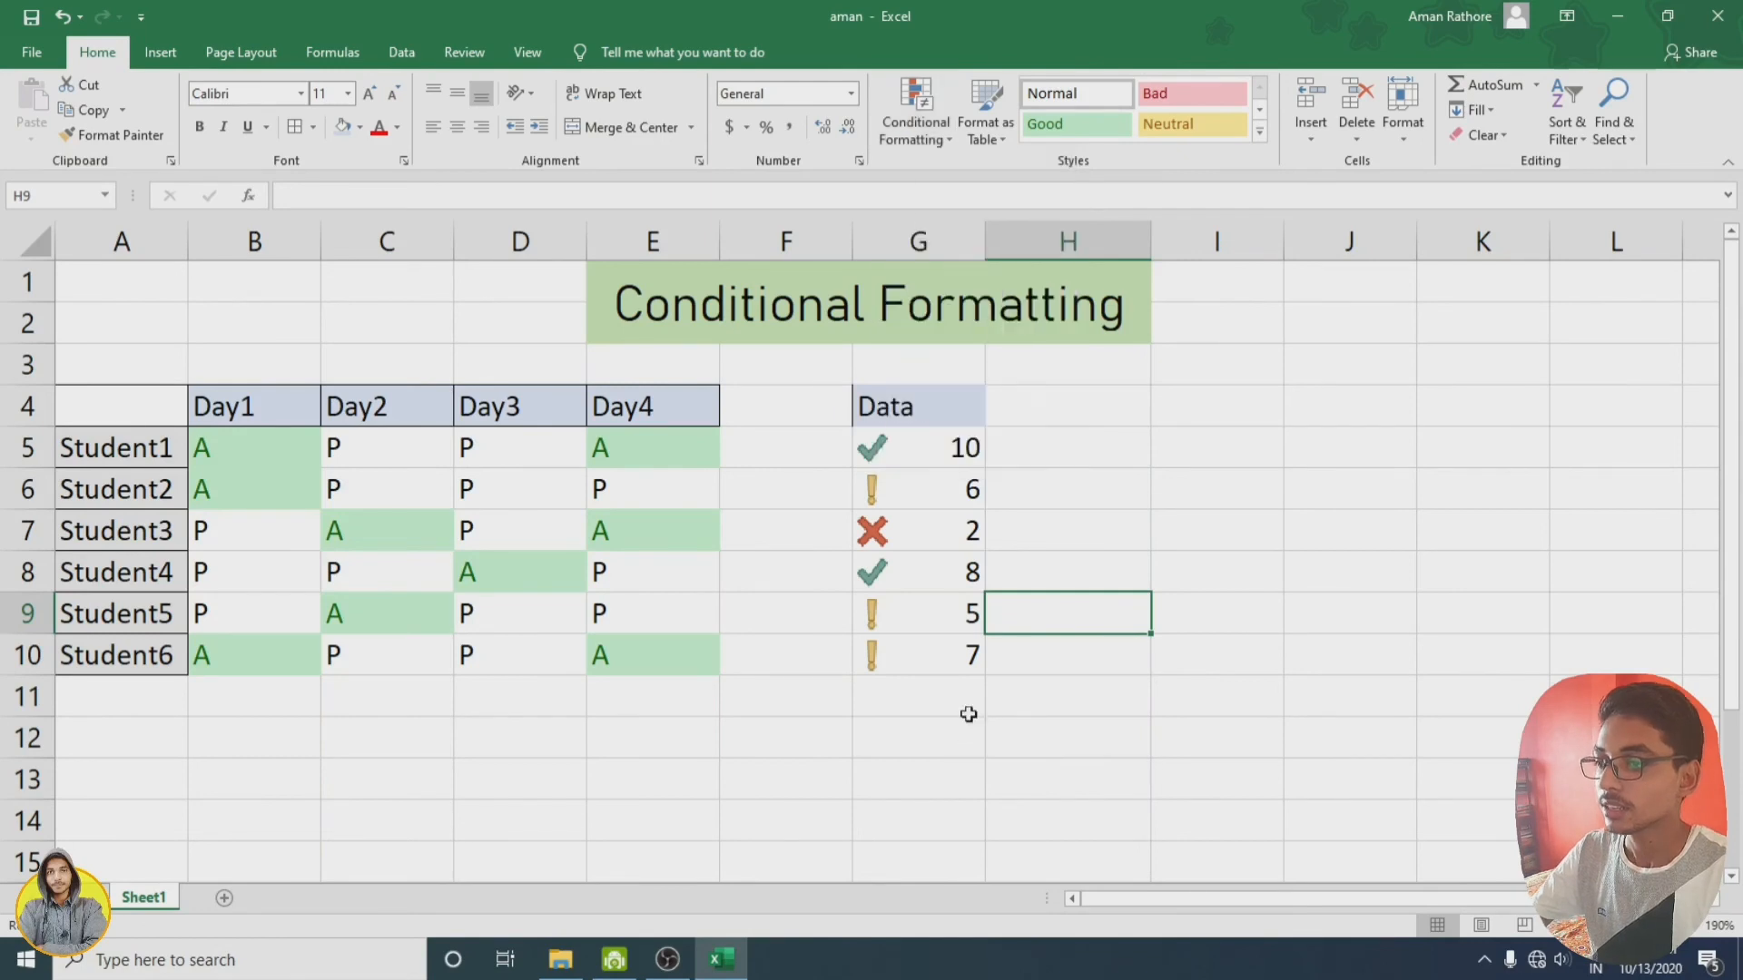